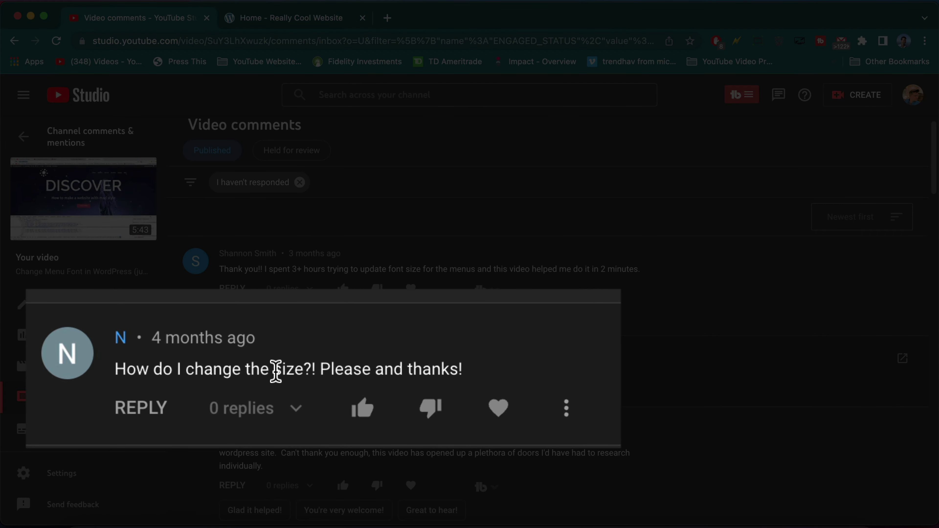
# Step: Switch to the WordPress site and open the Appearance > Menus page
pyautogui.moveTo(302, 371); pyautogui.dragTo(313, 374)
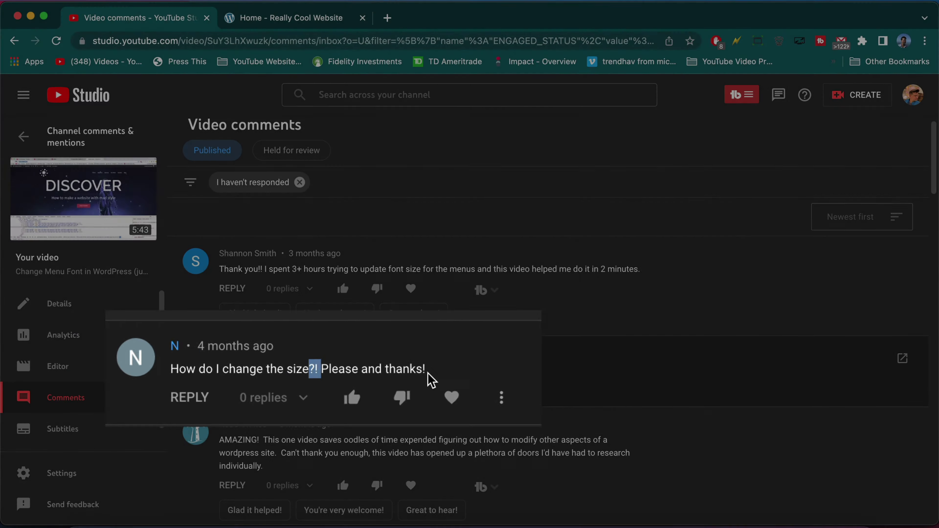
pyautogui.click(396, 376)
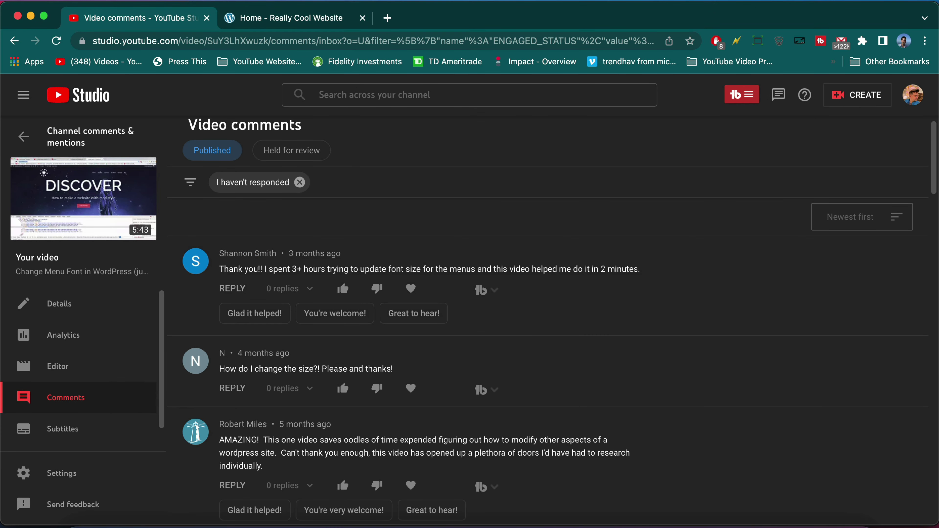
pyautogui.click(293, 19)
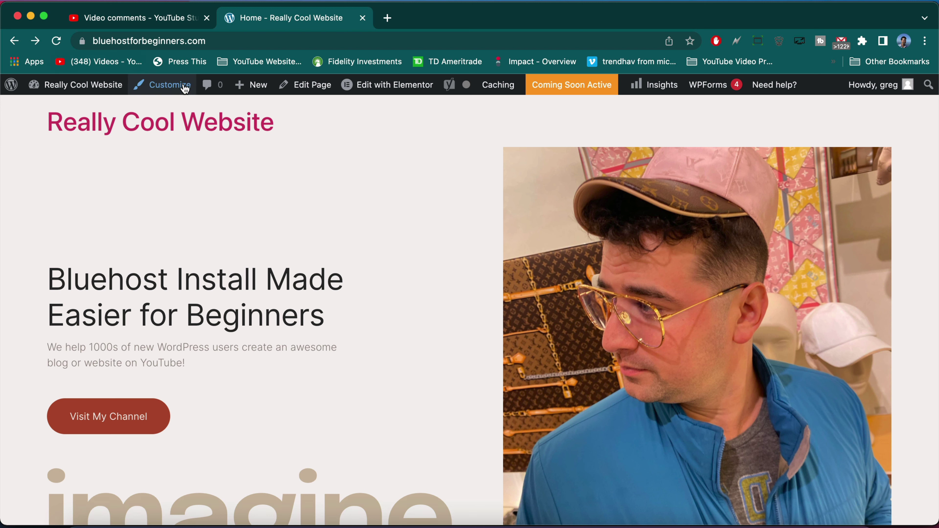
pyautogui.moveTo(255, 87)
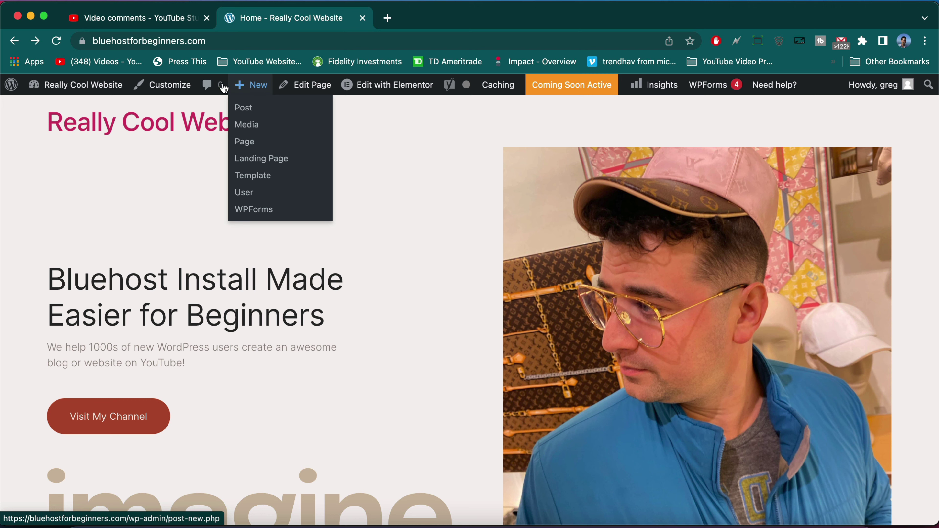
pyautogui.moveTo(74, 85)
pyautogui.click(65, 142)
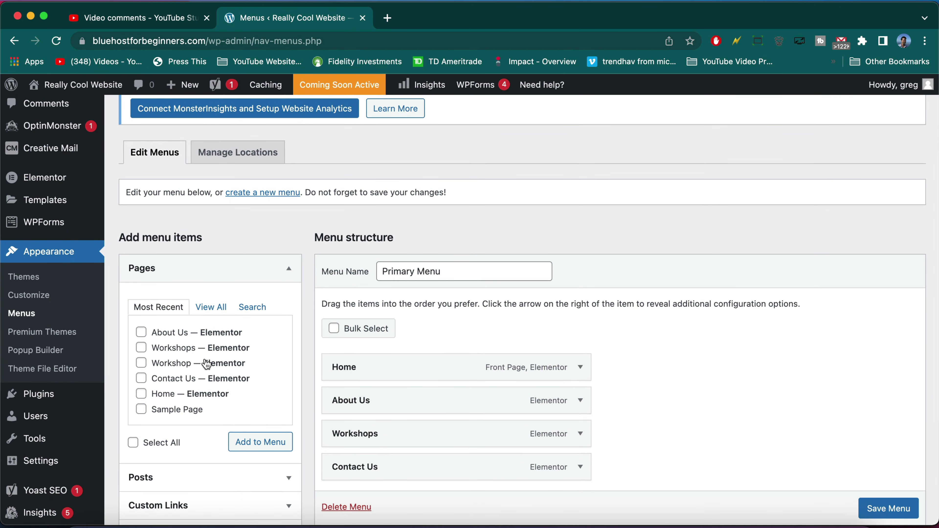
# Step: Add all pages to the Primary Menu, tick the Header location, and save the menu
pyautogui.click(133, 443)
pyautogui.click(256, 448)
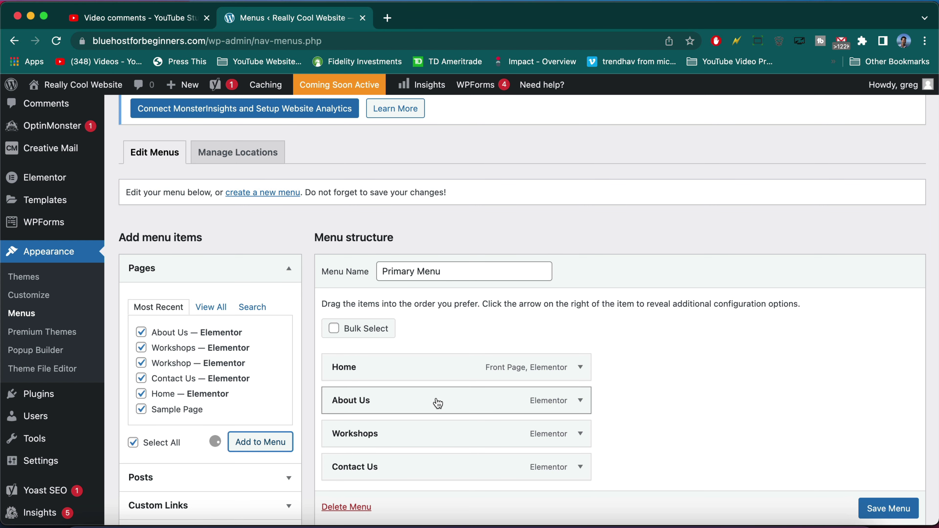
pyautogui.scroll(-5, 437, 401)
pyautogui.scroll(-6, 438, 399)
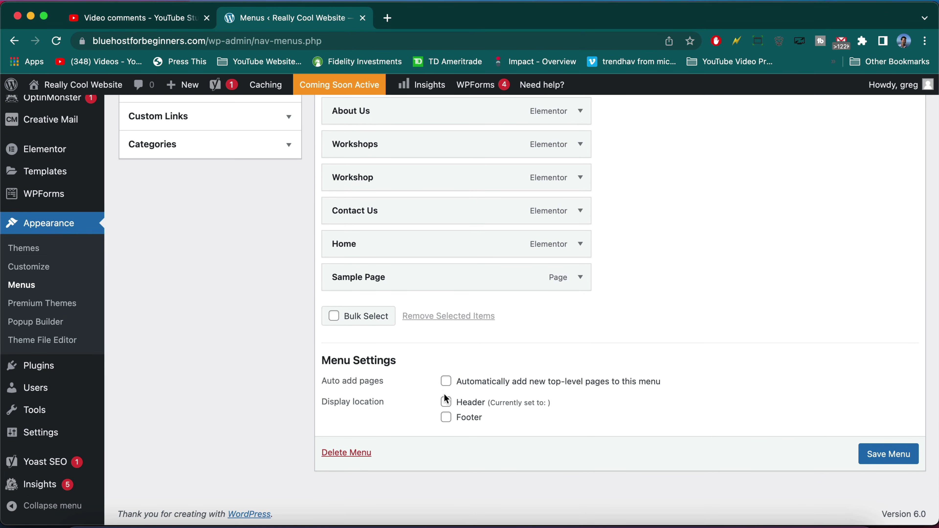
pyautogui.click(445, 403)
pyautogui.click(881, 453)
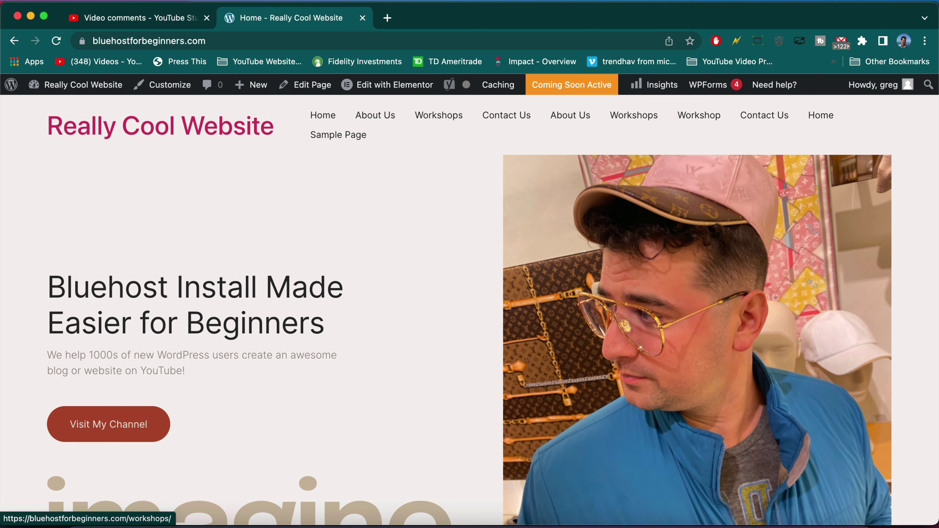
# Step: Inspect the Workshops link, then select its li, the menu container div and the ul
pyautogui.rightClick(436, 116)
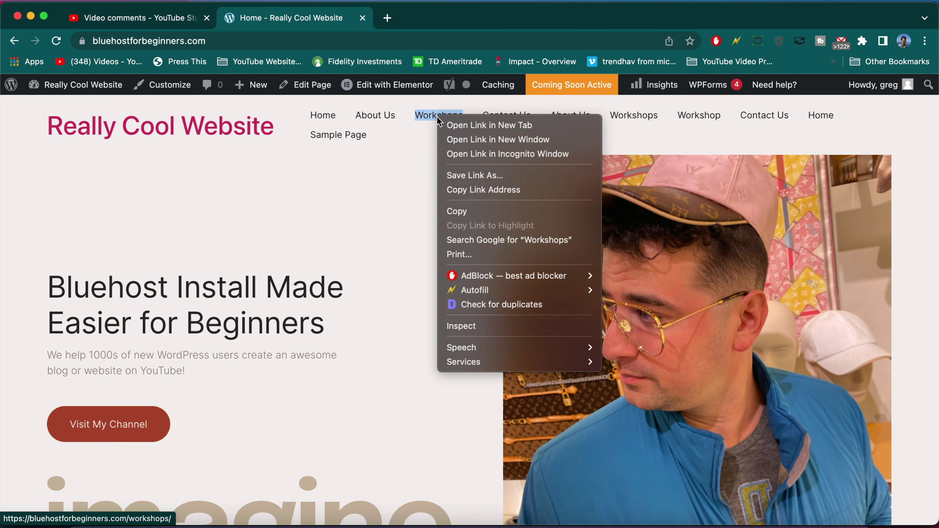
pyautogui.click(492, 325)
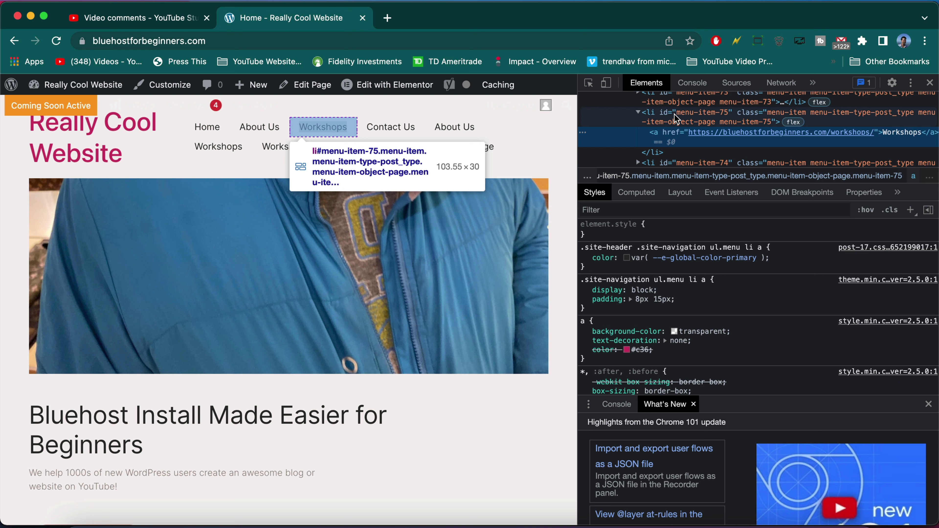
pyautogui.click(690, 112)
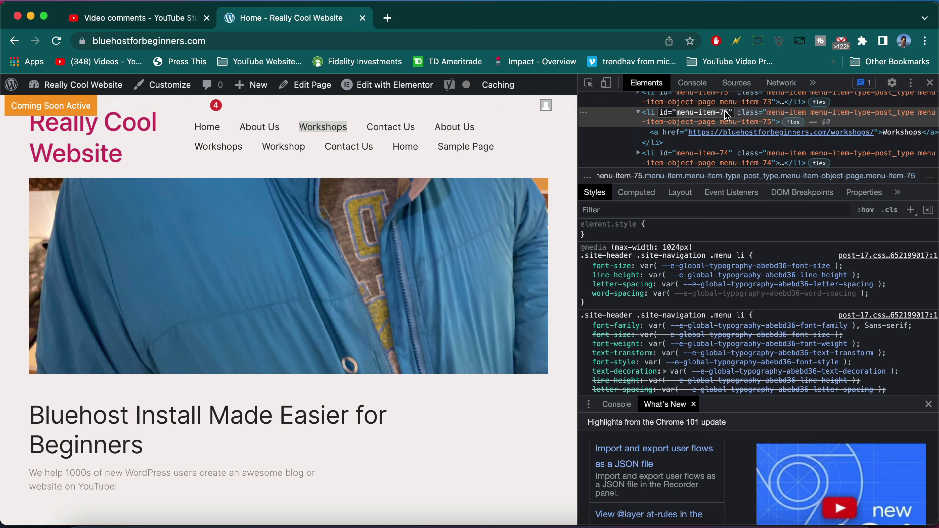
pyautogui.scroll(5, 721, 113)
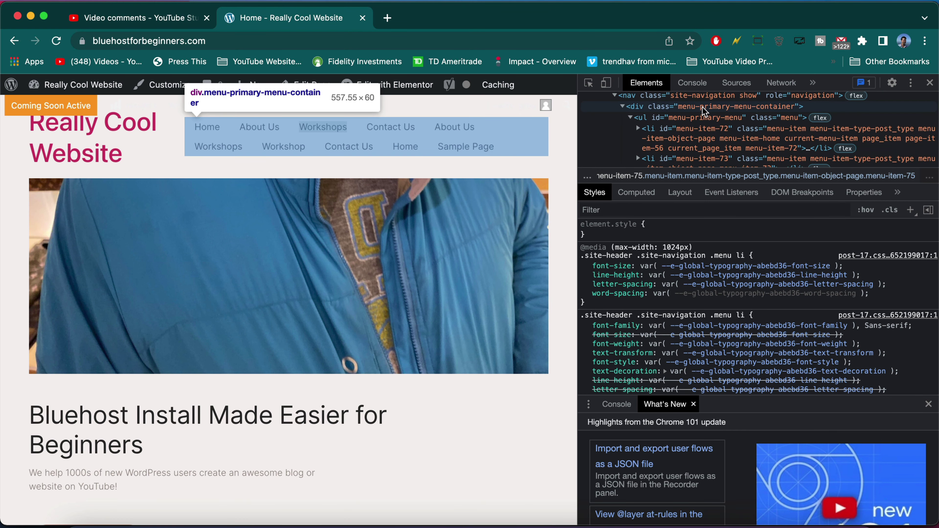
pyautogui.click(702, 106)
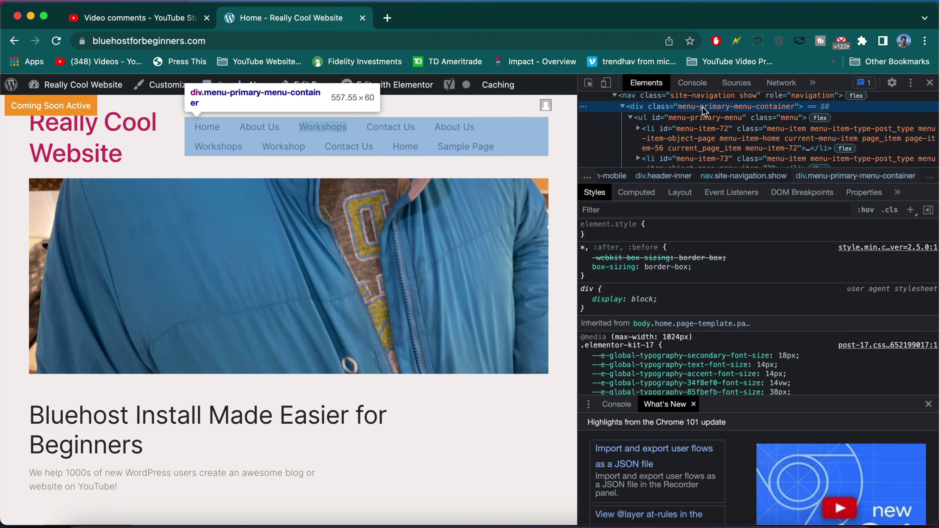
pyautogui.click(703, 115)
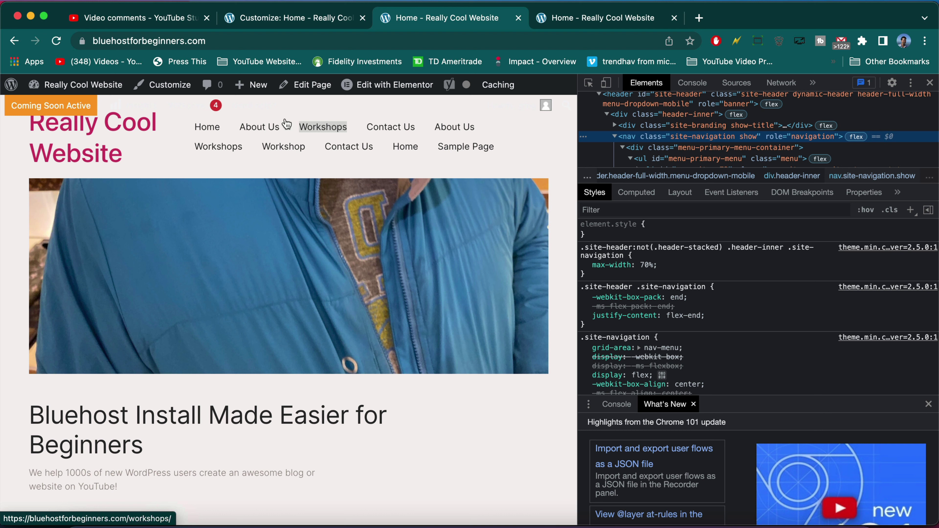
# Step: Inspect the Workshops link again to reach its .site-navigation ul.menu li a rule
pyautogui.rightClick(307, 129)
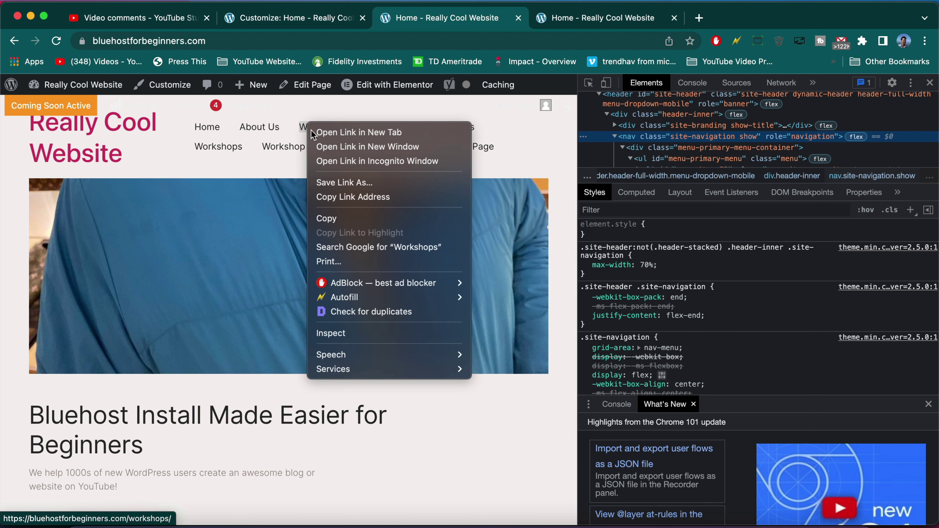
pyautogui.click(329, 333)
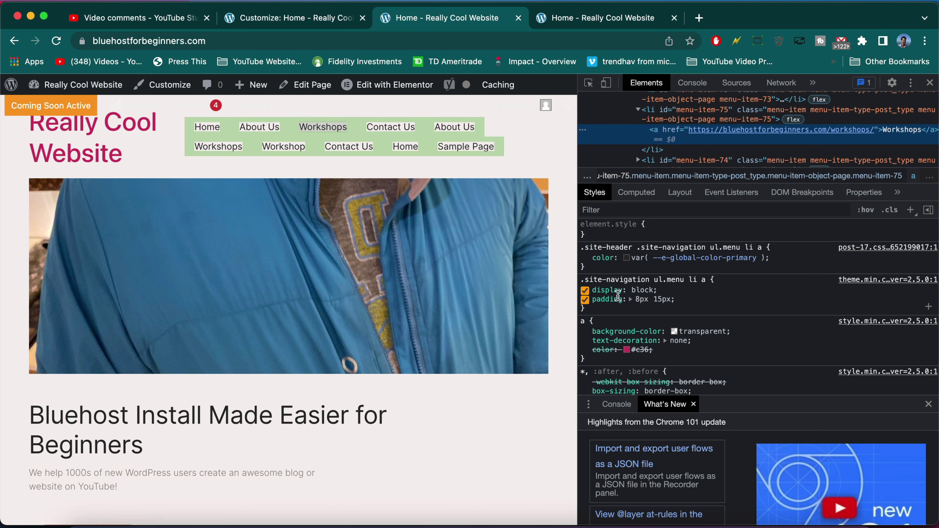
pyautogui.scroll(-1, 618, 295)
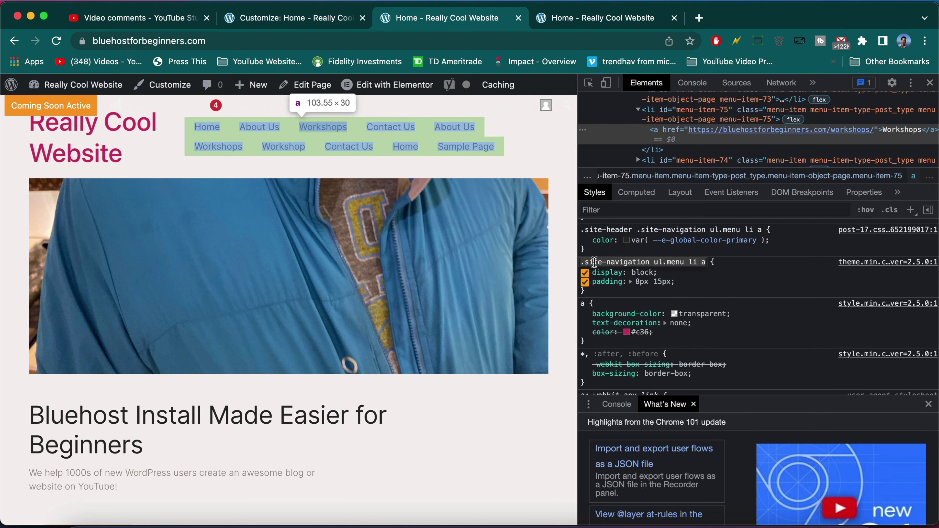
pyautogui.scroll(-2, 593, 262)
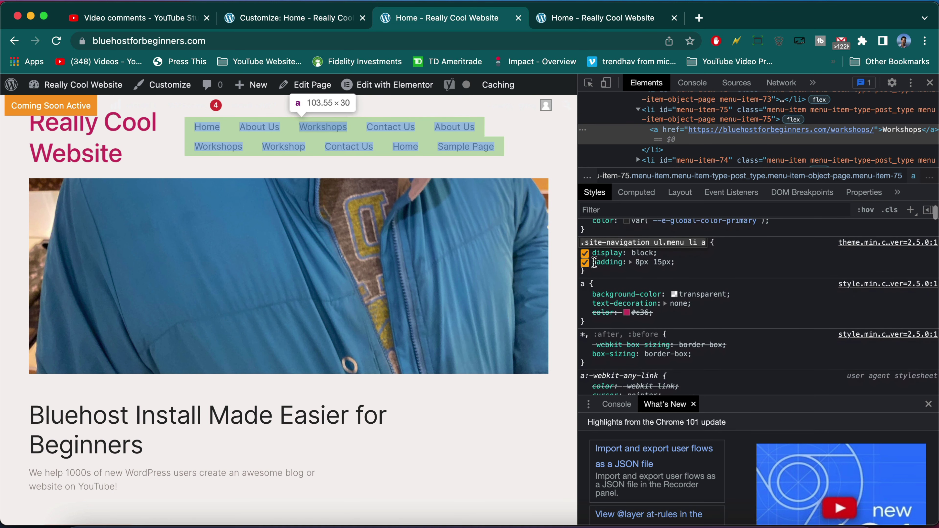
# Step: Toggle the rule's padding: 8px 15px and display: block off and on to test them
pyautogui.click(585, 255)
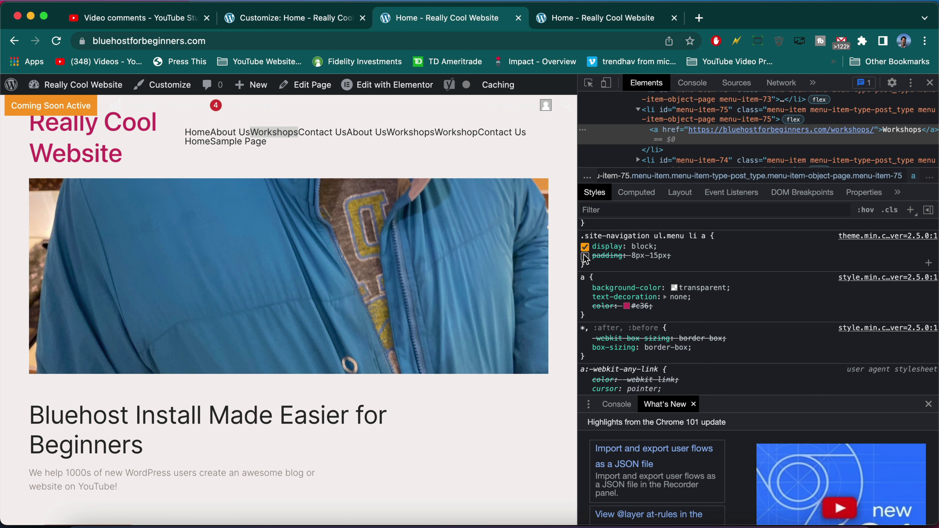
pyautogui.click(585, 256)
pyautogui.click(584, 246)
pyautogui.click(585, 247)
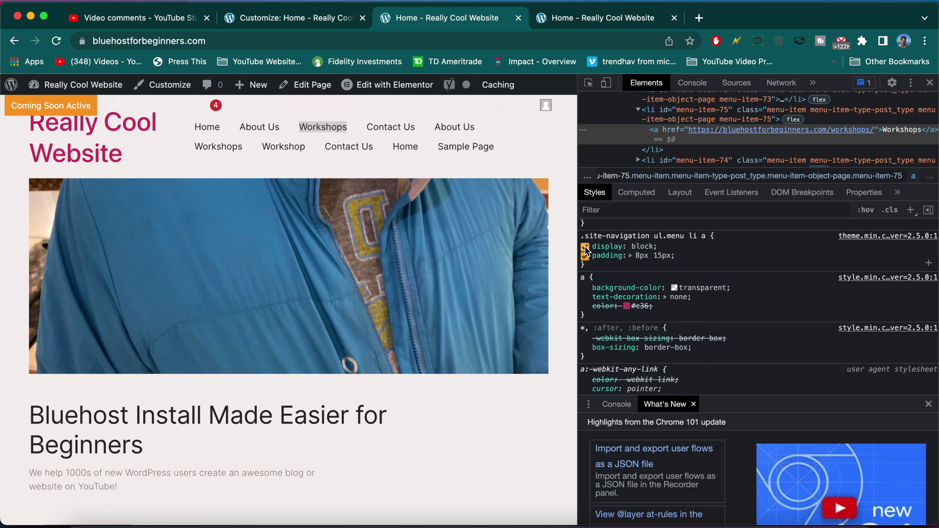
pyautogui.click(585, 256)
pyautogui.click(585, 256)
pyautogui.click(585, 255)
pyautogui.click(585, 255)
pyautogui.scroll(-2, 635, 246)
pyautogui.scroll(3, 625, 242)
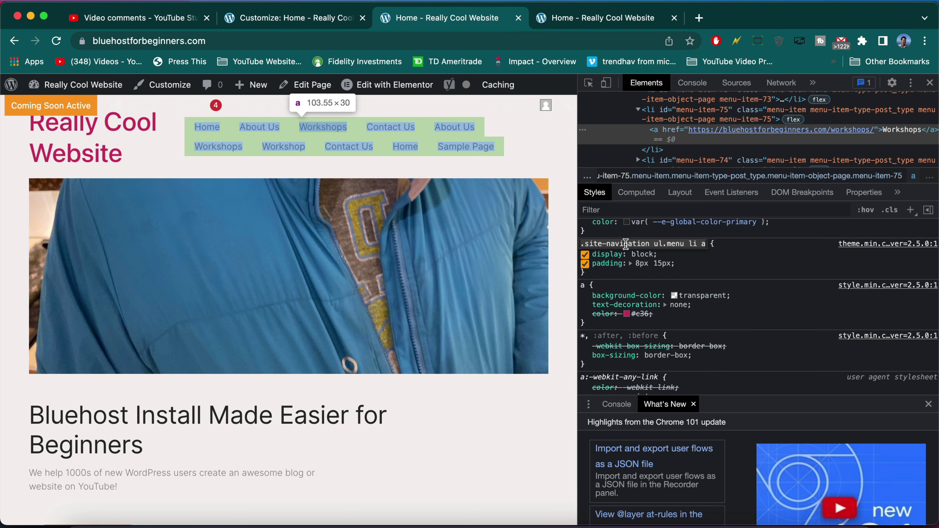
pyautogui.rightClick(625, 246)
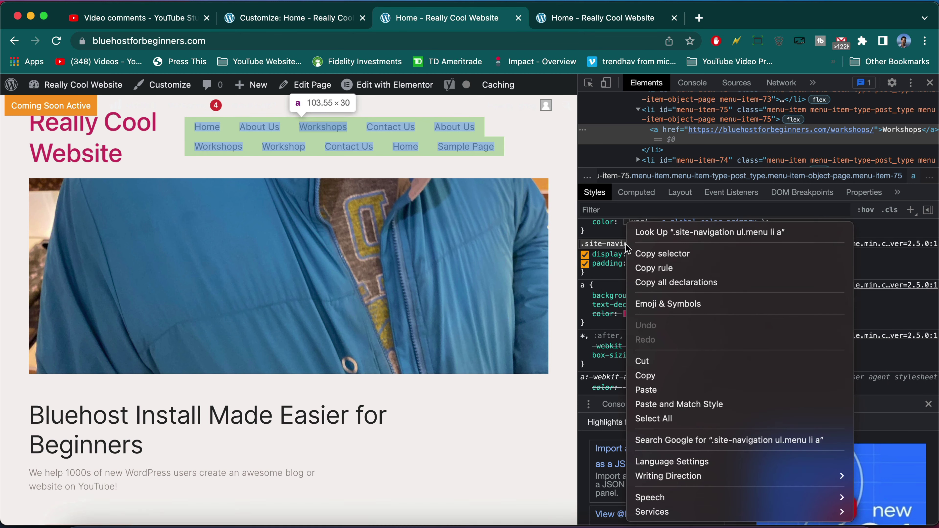
# Step: Paste the copied selector into Additional CSS as a .site-navigation ul.menu li a rule with font-size: 40px
pyautogui.click(645, 375)
pyautogui.click(261, 18)
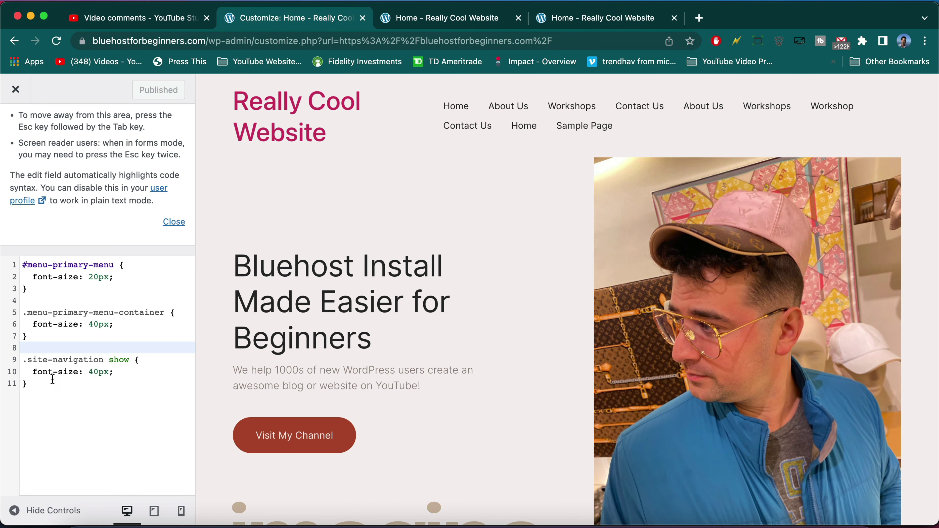
pyautogui.press('Down')
pyautogui.press('Down')
pyautogui.press('Down')
pyautogui.press('Down')
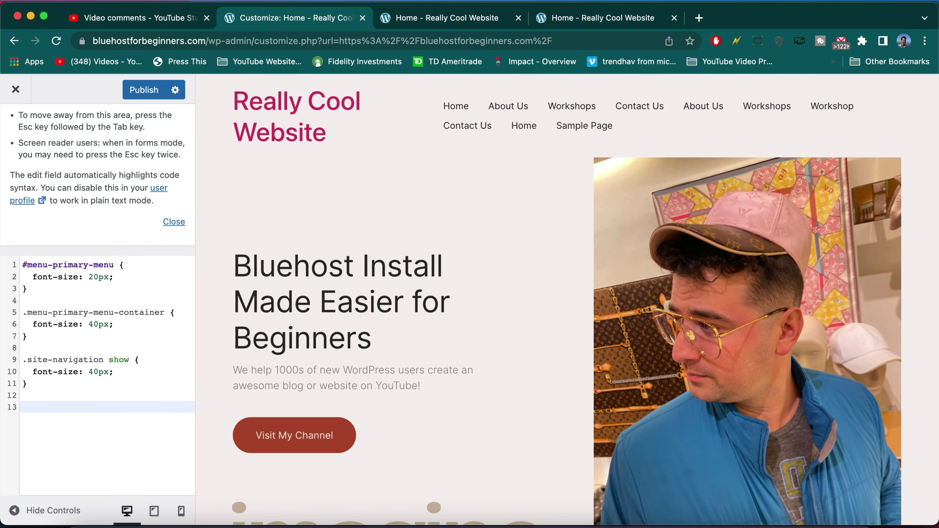
pyautogui.write('.site-navigation ul.menu li a')
pyautogui.write('{')
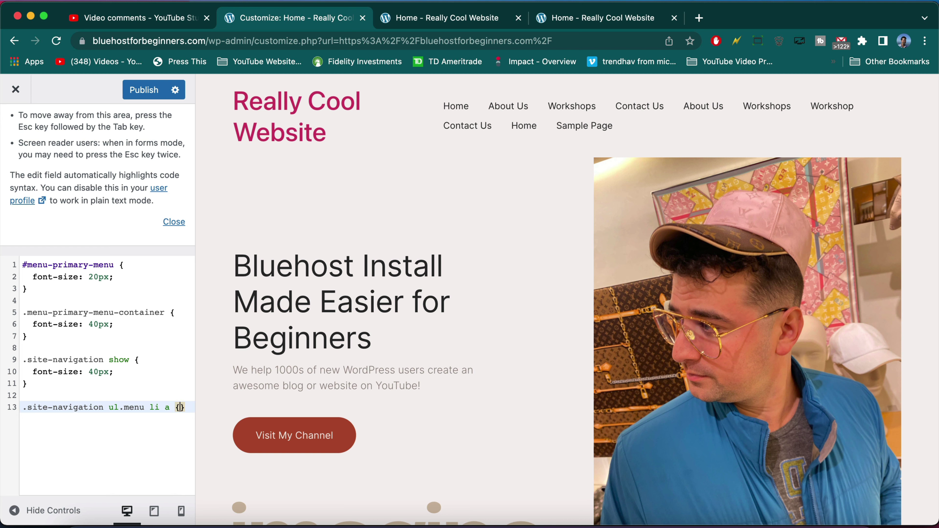
pyautogui.press('Return')
pyautogui.write('font')
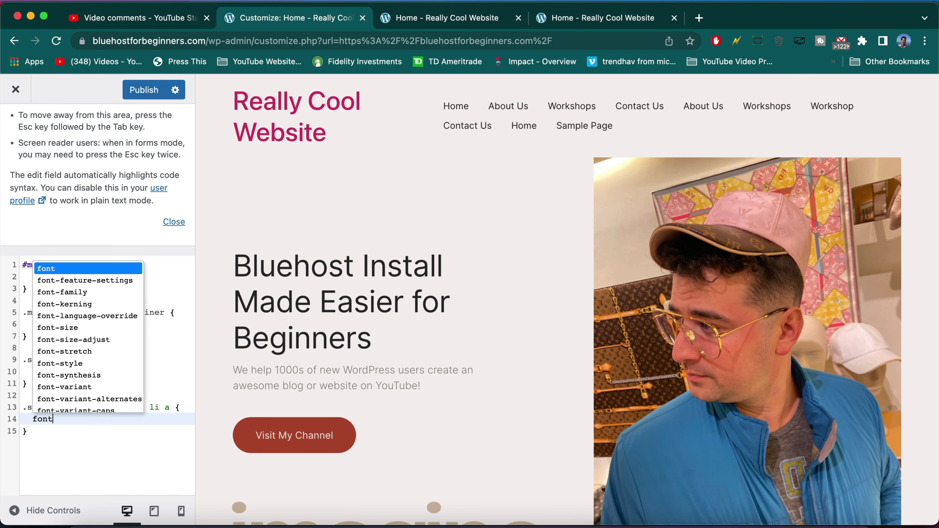
pyautogui.click(64, 324)
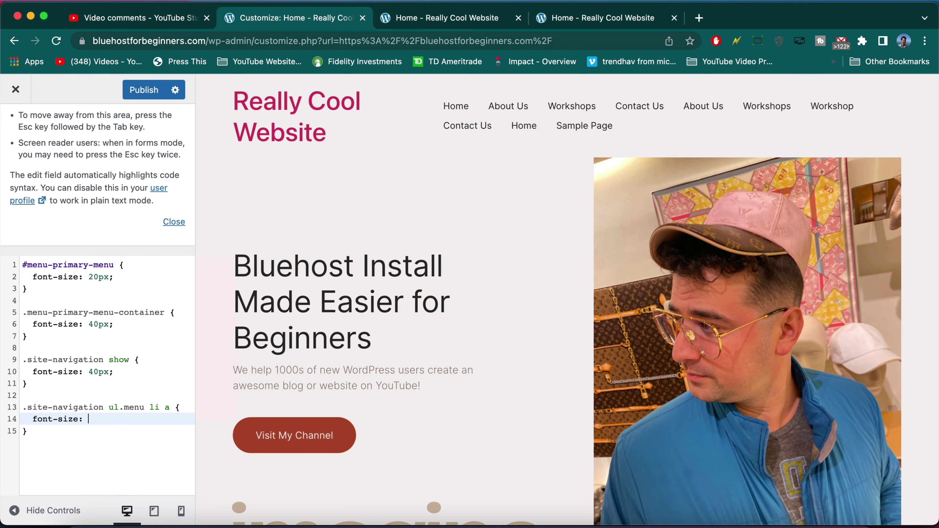
pyautogui.write('40px;')
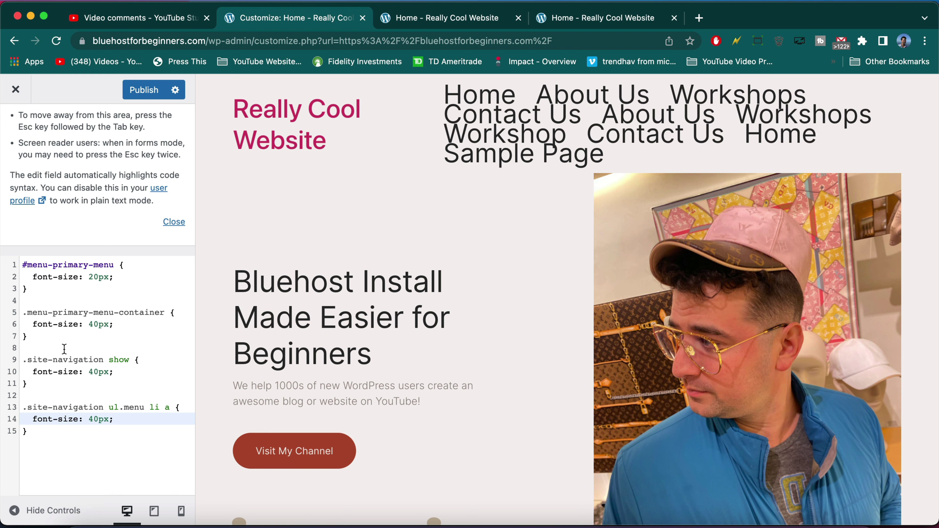
# Step: Move to the end of the CSS rules and publish the changes
pyautogui.click(92, 398)
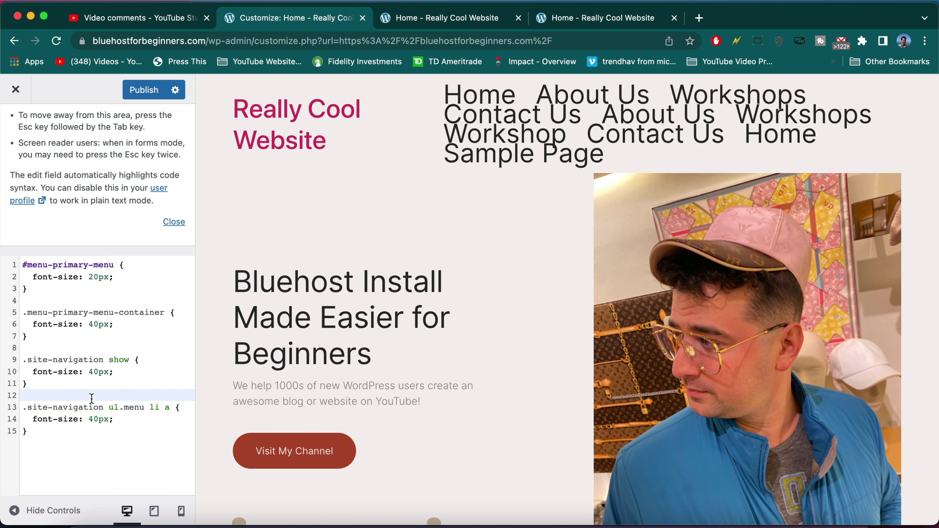
pyautogui.click(49, 386)
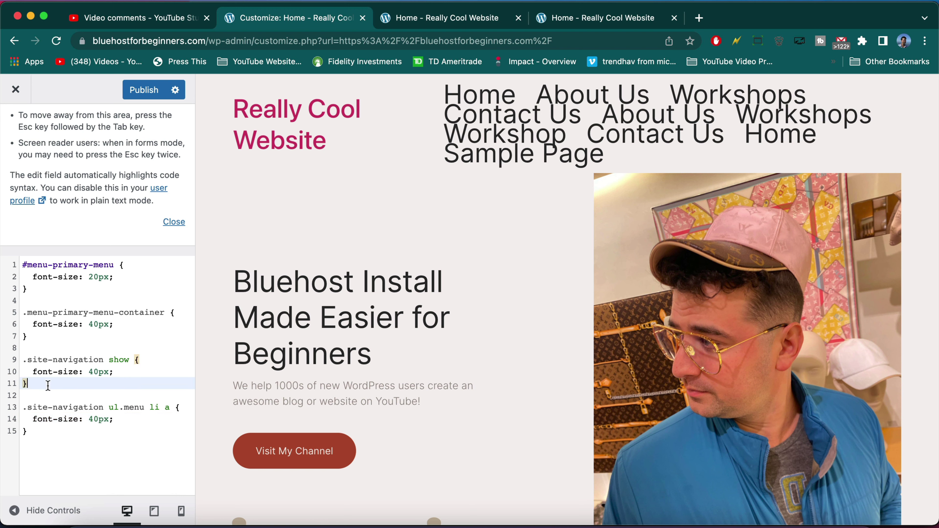
pyautogui.press('Down')
pyautogui.press('Down')
pyautogui.press('Down')
pyautogui.press('Down')
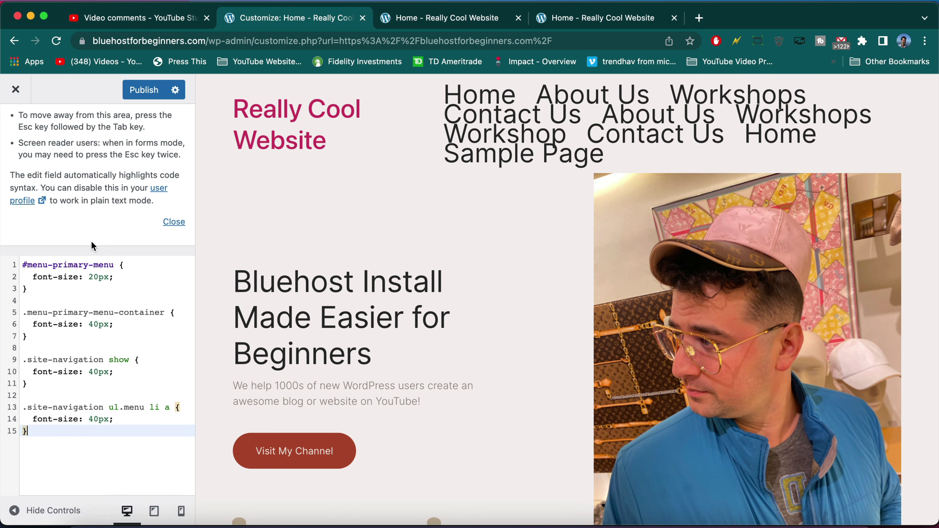
pyautogui.click(138, 91)
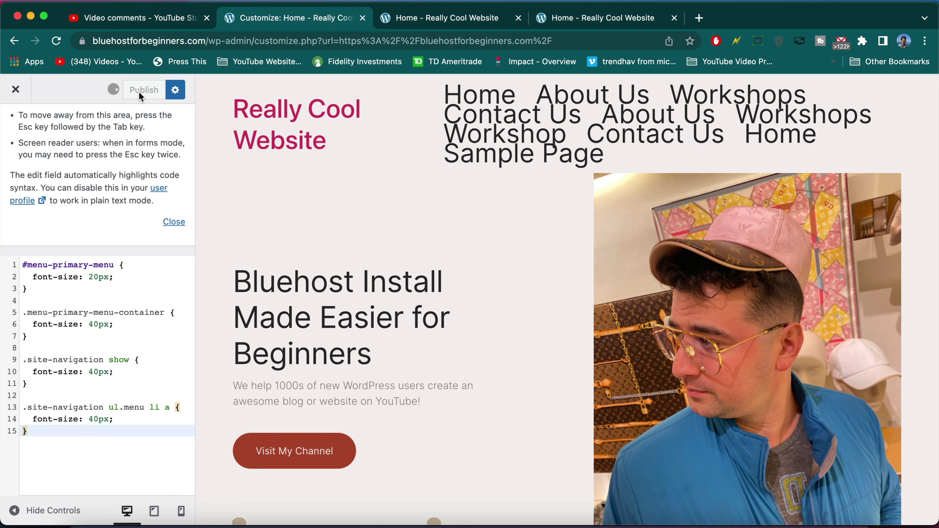
# Step: Delete the first three CSS rules, leaving only the menu-link rule
pyautogui.click(598, 22)
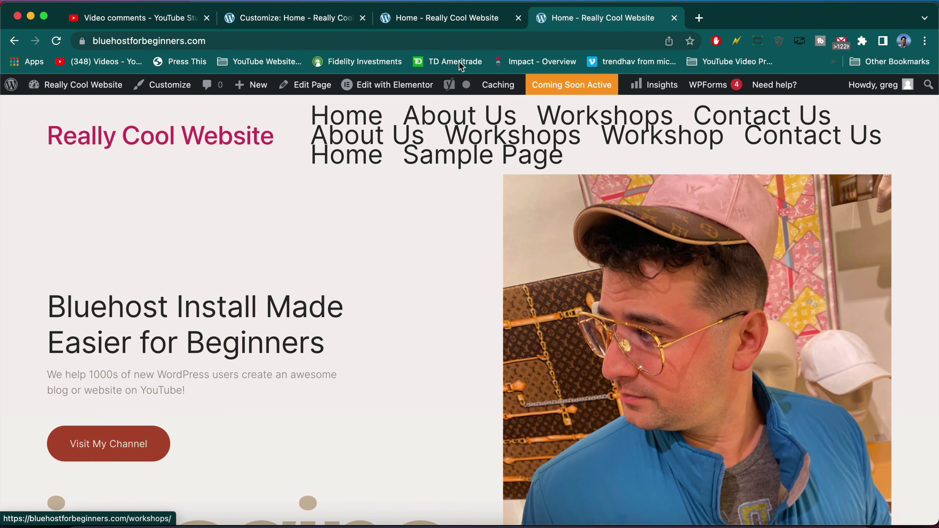
pyautogui.click(299, 23)
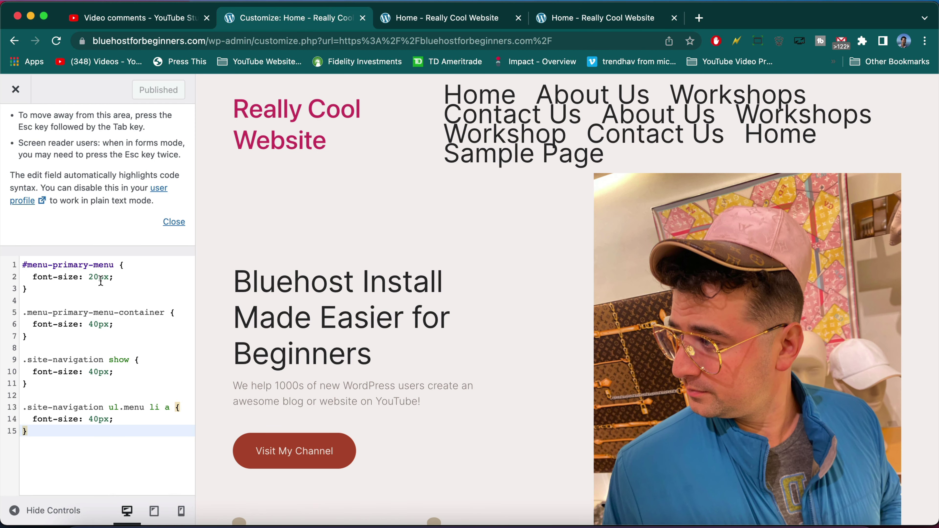
pyautogui.click(65, 395)
pyautogui.moveTo(35, 391); pyautogui.dragTo(20, 273)
pyautogui.press('BackSpace')
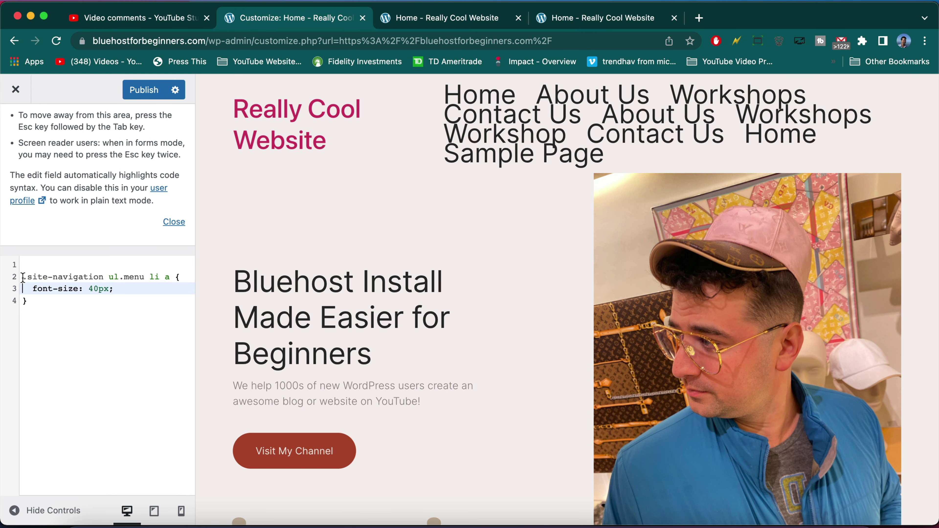
# Step: Change the menu-link font-size from 40px to 24px, publish, and reload the live site
pyautogui.click(41, 277)
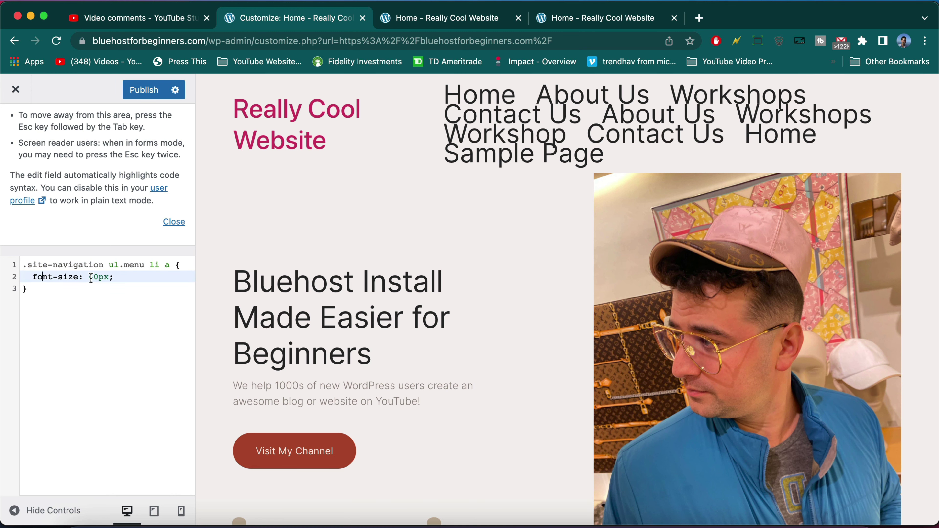
pyautogui.click(99, 277)
pyautogui.press('BackSpace')
pyautogui.press('BackSpace')
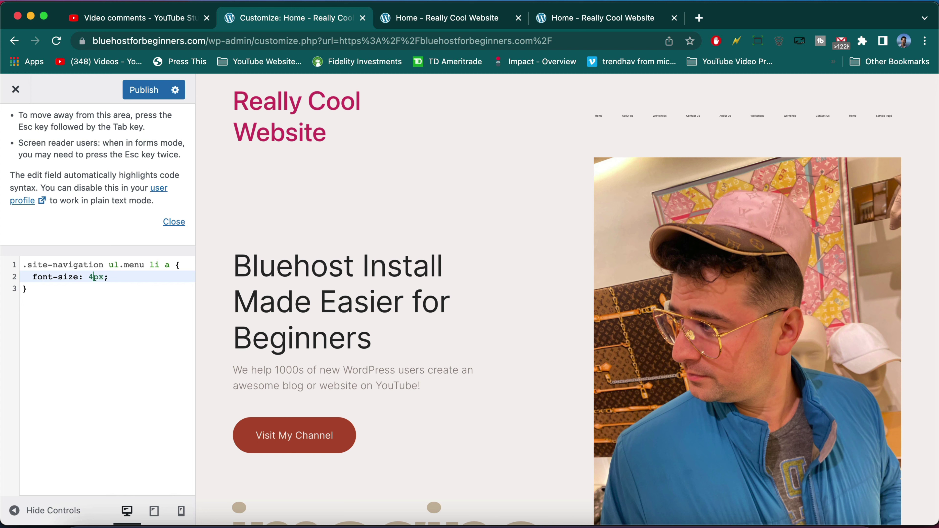
pyautogui.write('24')
pyautogui.click(144, 90)
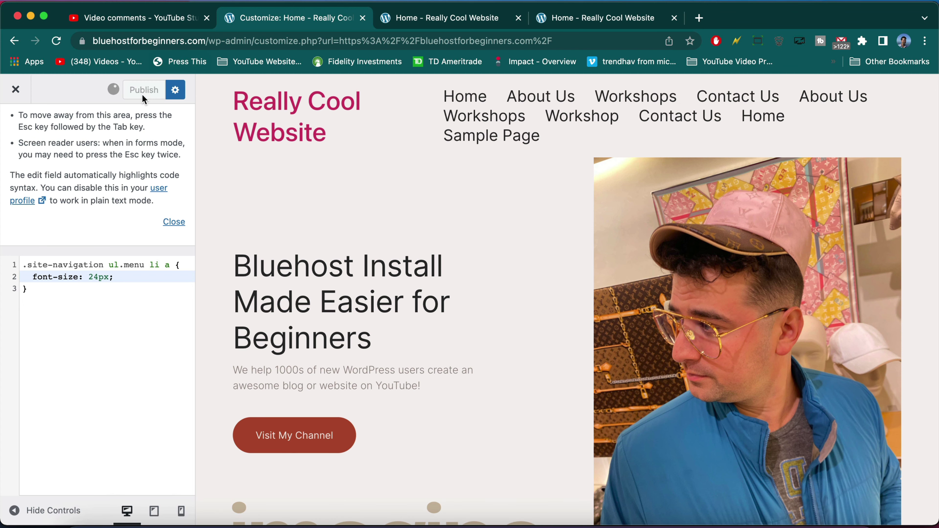
pyautogui.click(614, 23)
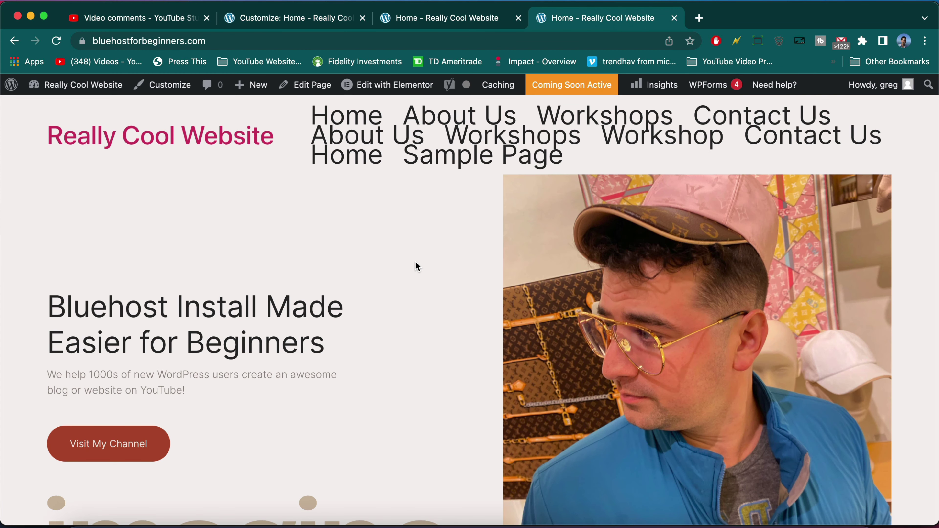
pyautogui.press('super+r')
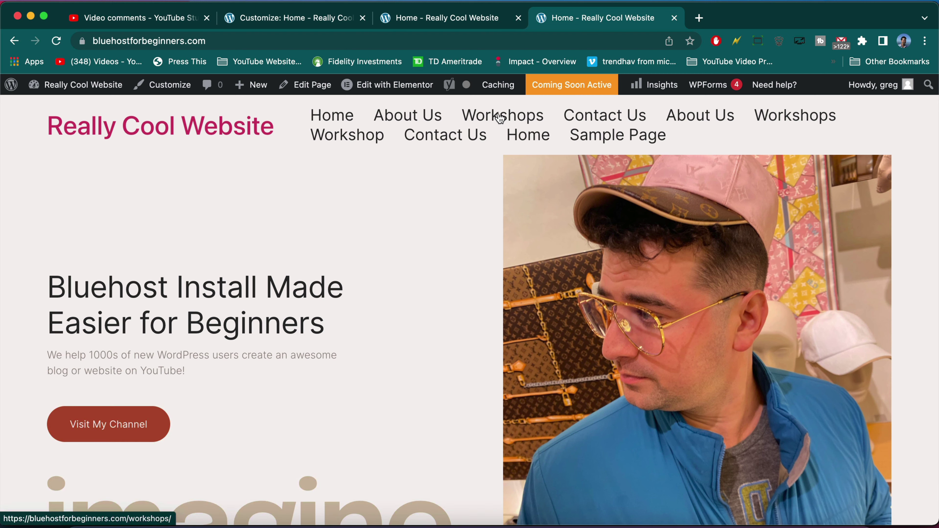
pyautogui.rightClick(500, 118)
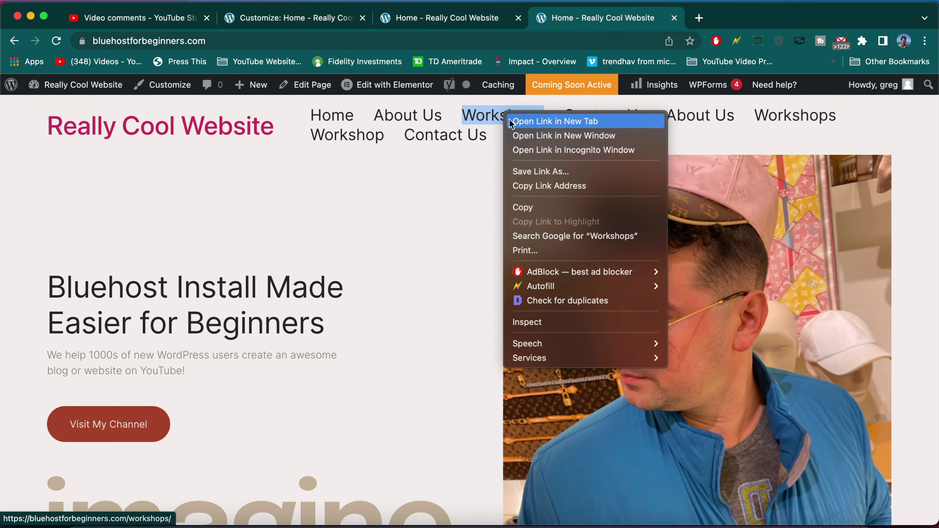
pyautogui.click(529, 323)
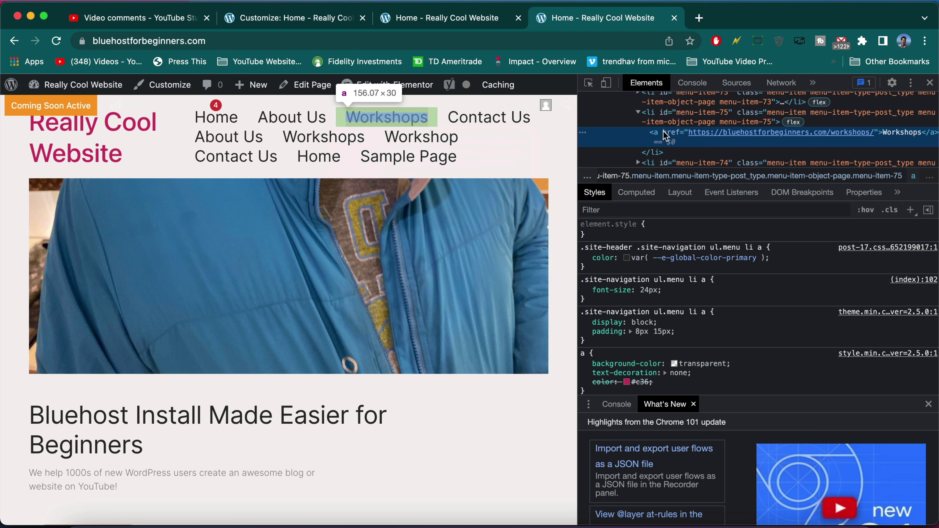
pyautogui.moveTo(586, 282)
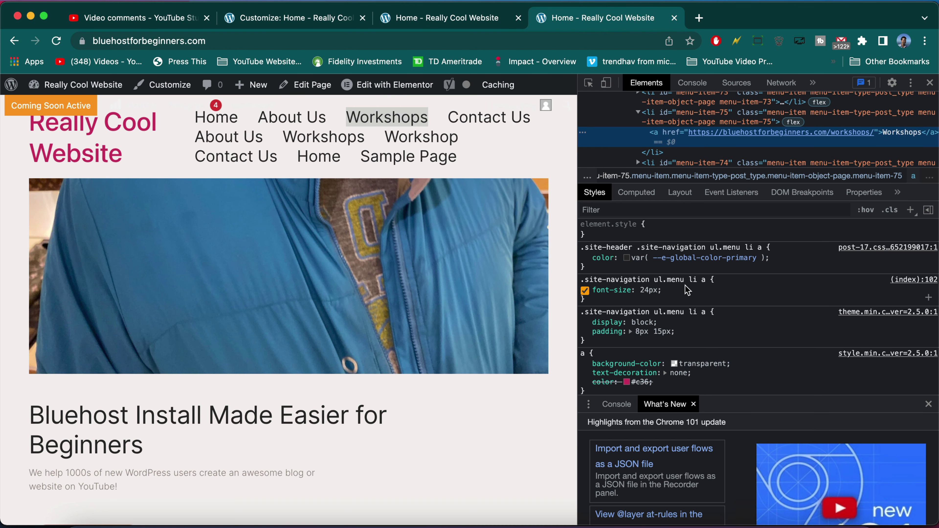
pyautogui.moveTo(710, 280); pyautogui.dragTo(698, 279)
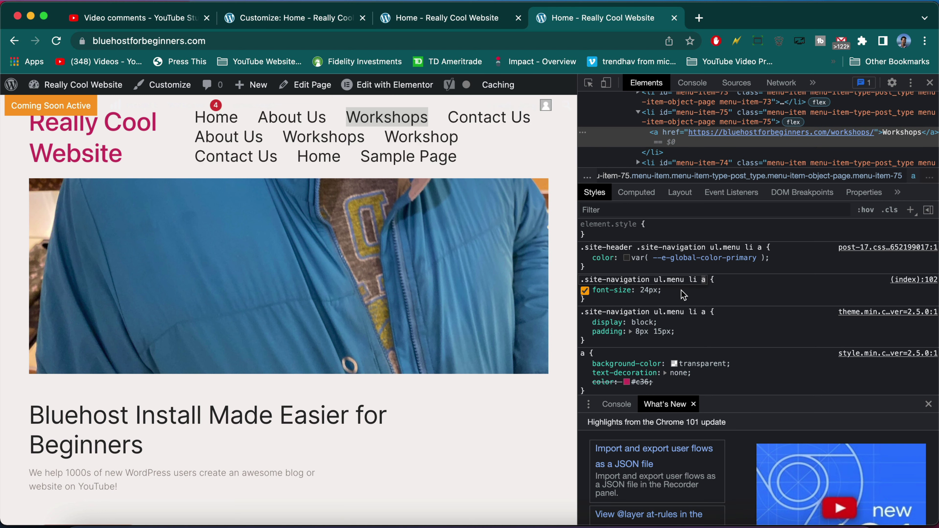
pyautogui.click(585, 291)
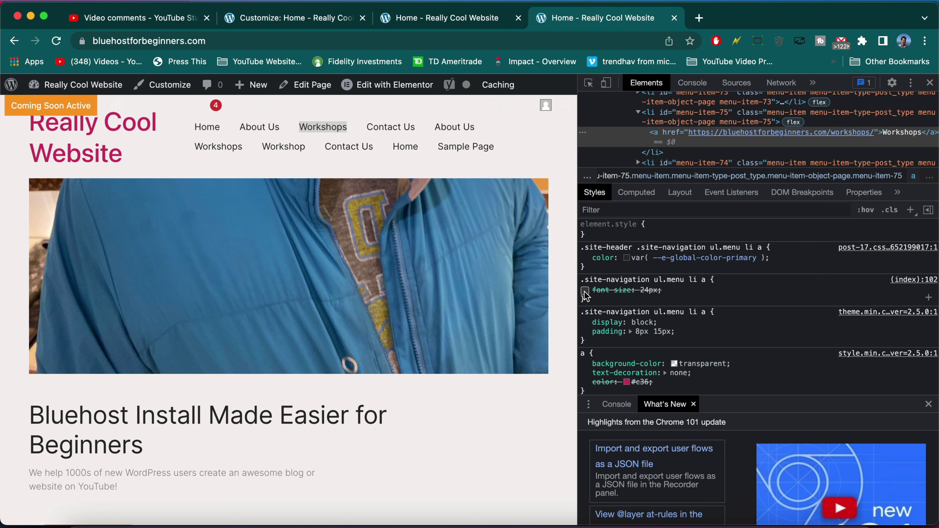
pyautogui.click(585, 290)
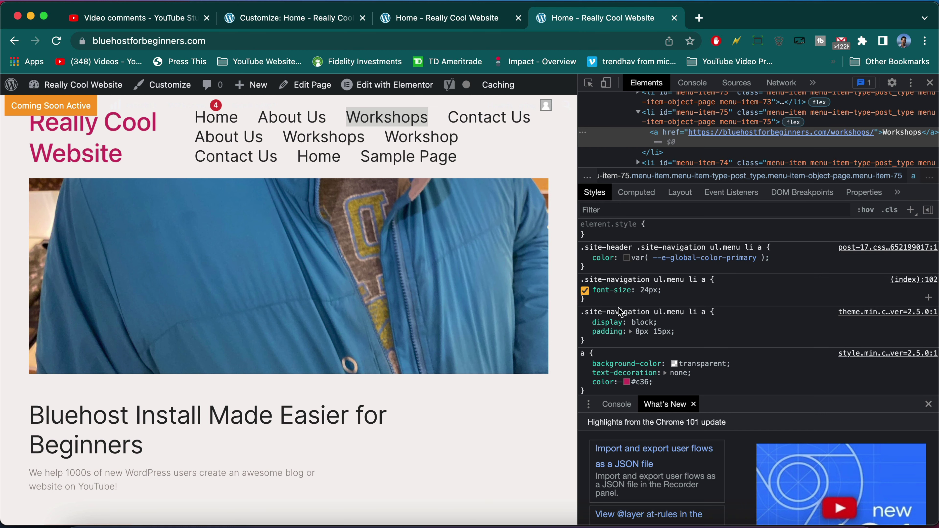
pyautogui.click(930, 84)
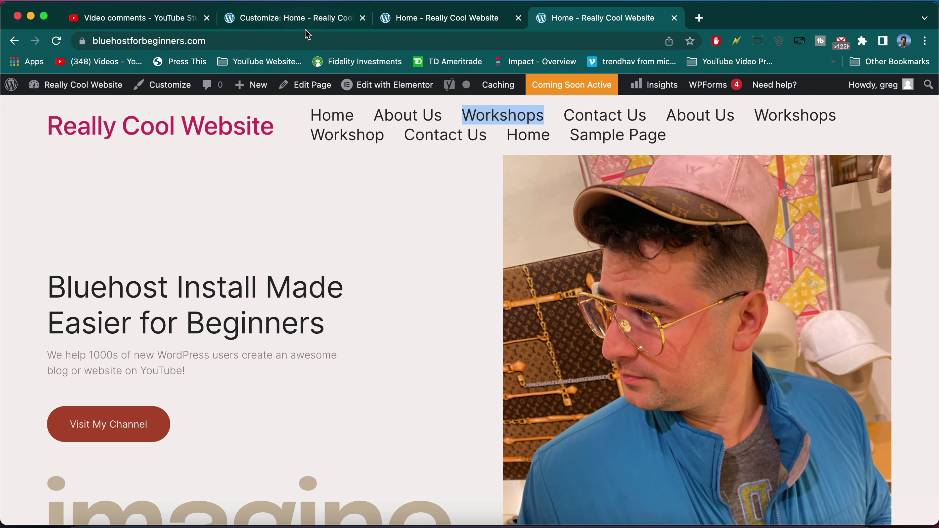
# Step: Add font-family: Georgia below font-size in the .site-navigation ul.menu li a rule
pyautogui.click(288, 27)
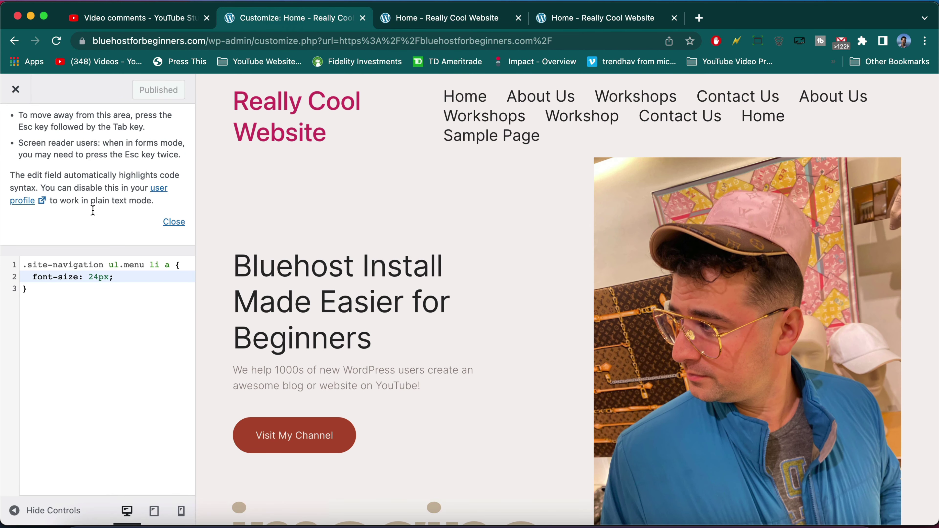
pyautogui.press('Return')
pyautogui.write('font-family: Ge')
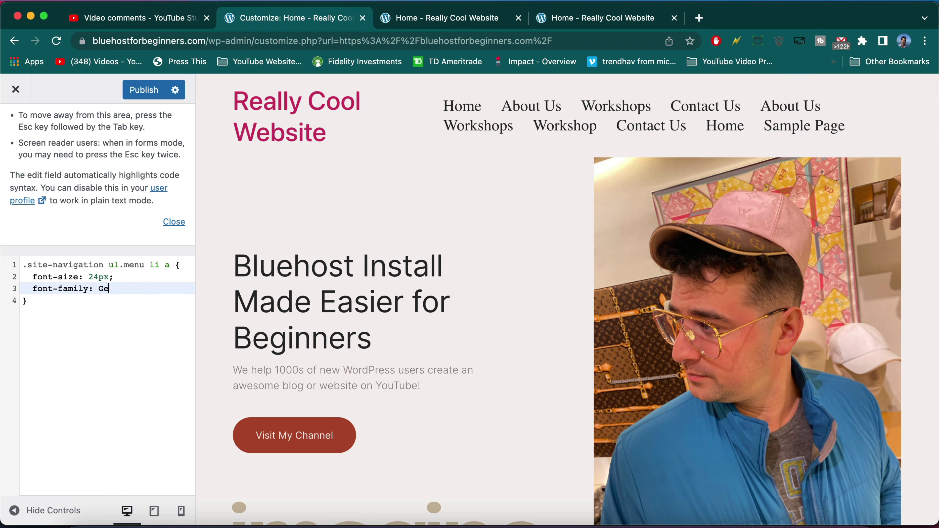
pyautogui.write('rogia')
pyautogui.press('BackSpace')
pyautogui.press('BackSpace')
pyautogui.press('BackSpace')
pyautogui.write('gia')
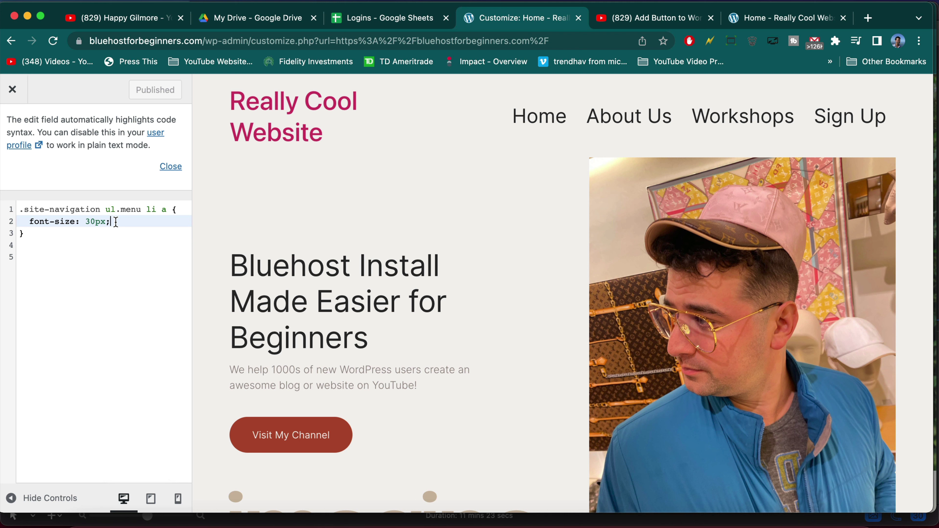
# Step: Insert several empty lines after the closing brace of the menu-link rule
pyautogui.click(101, 242)
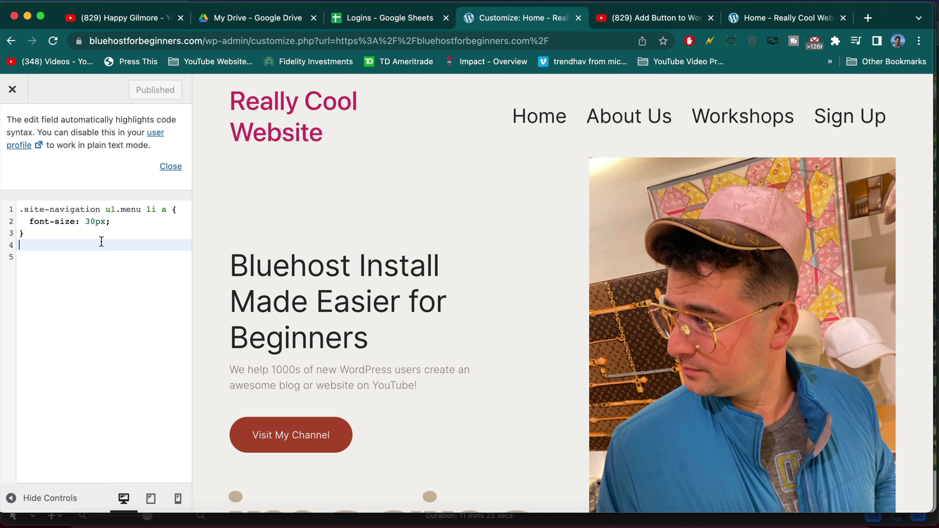
pyautogui.press('Return')
pyautogui.press('Return')
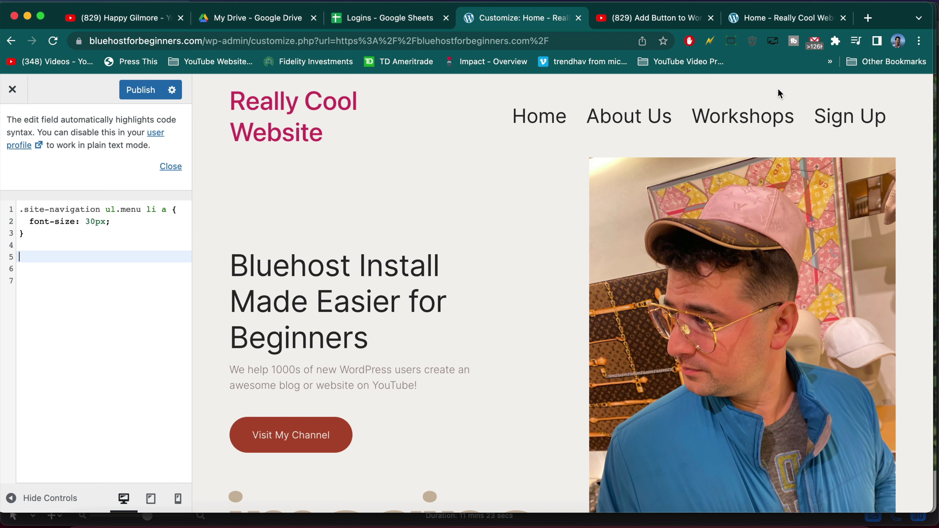
pyautogui.click(27, 233)
pyautogui.press('Return')
pyautogui.press('Return')
# Step: Inspect the Sign Up link and select its parent li to read the id menu-item-74
pyautogui.rightClick(834, 118)
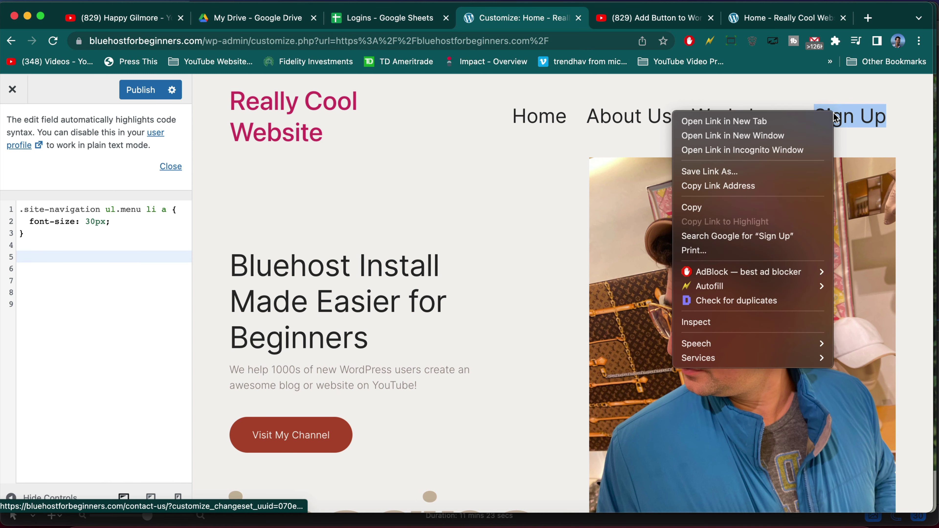
pyautogui.click(740, 325)
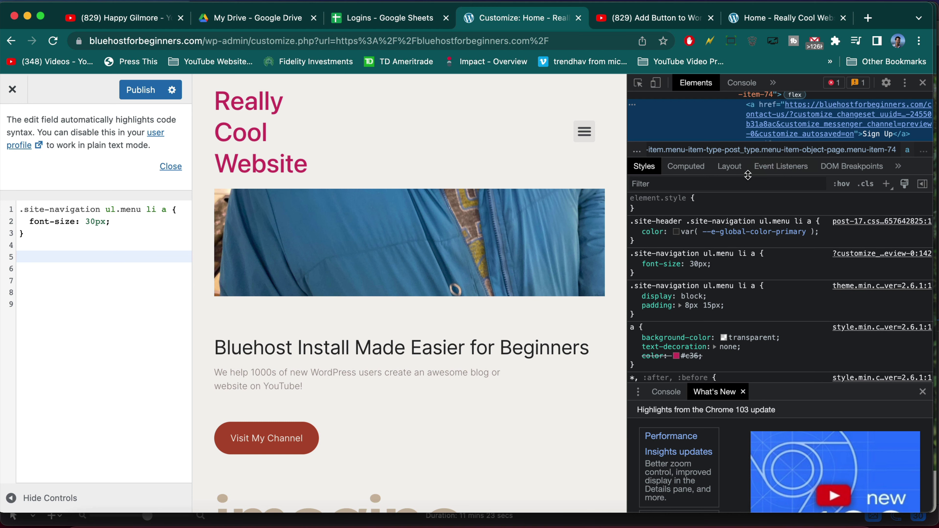
pyautogui.moveTo(747, 174); pyautogui.dragTo(747, 356)
pyautogui.scroll(3, 736, 207)
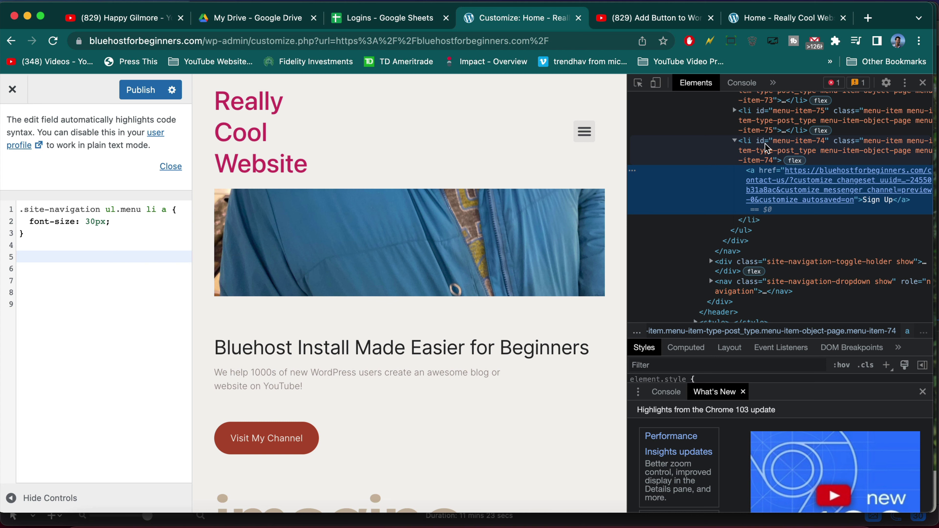
pyautogui.scroll(3, 806, 144)
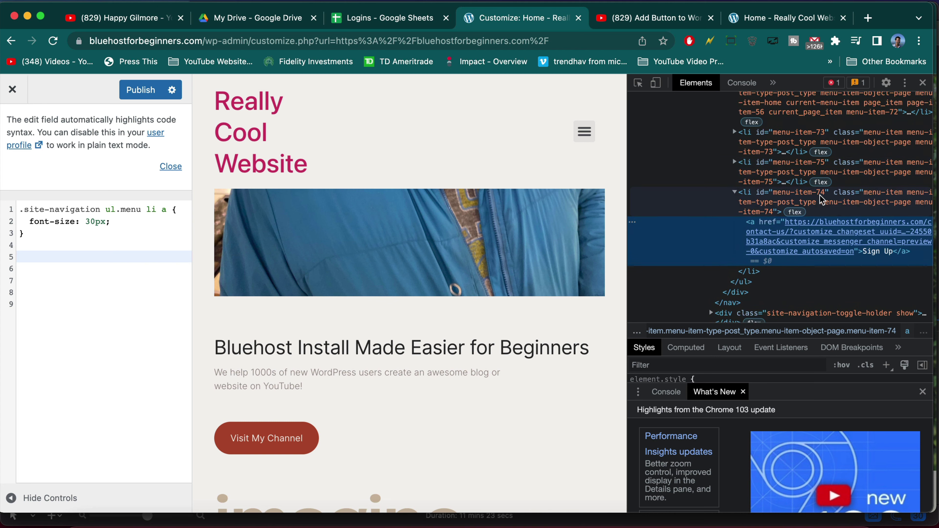
pyautogui.scroll(3, 821, 198)
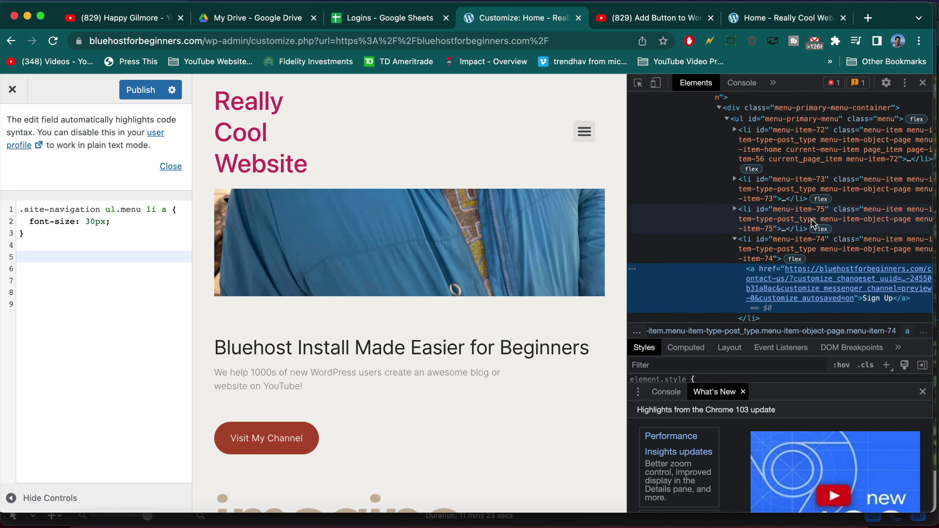
pyautogui.click(787, 247)
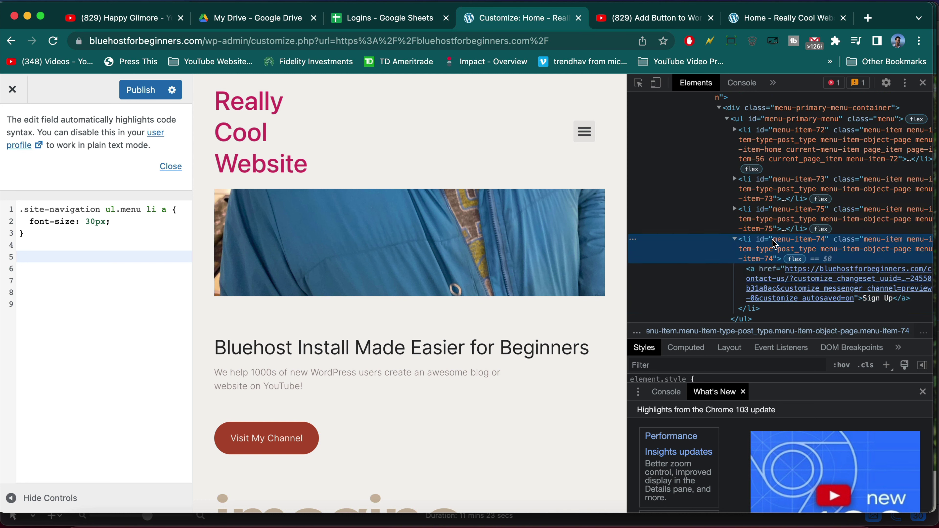
pyautogui.scroll(-1, 784, 242)
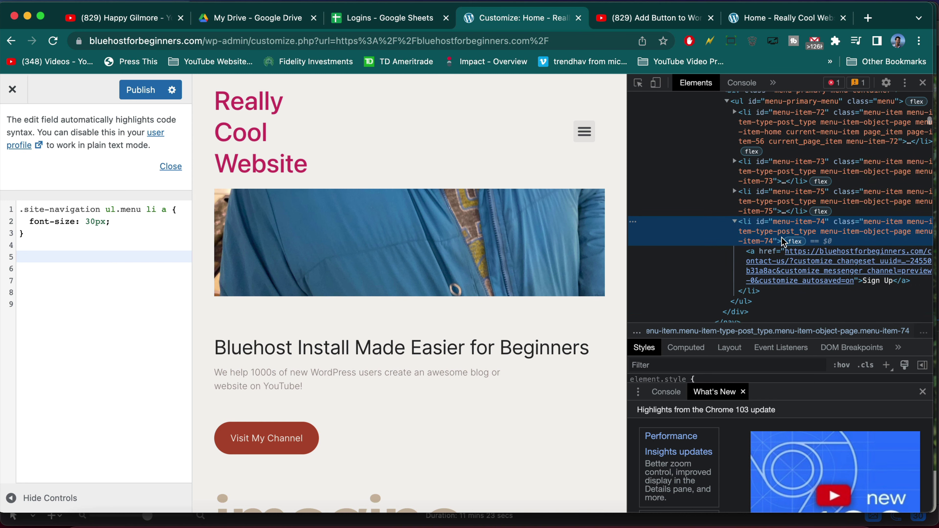
pyautogui.doubleClick(780, 223)
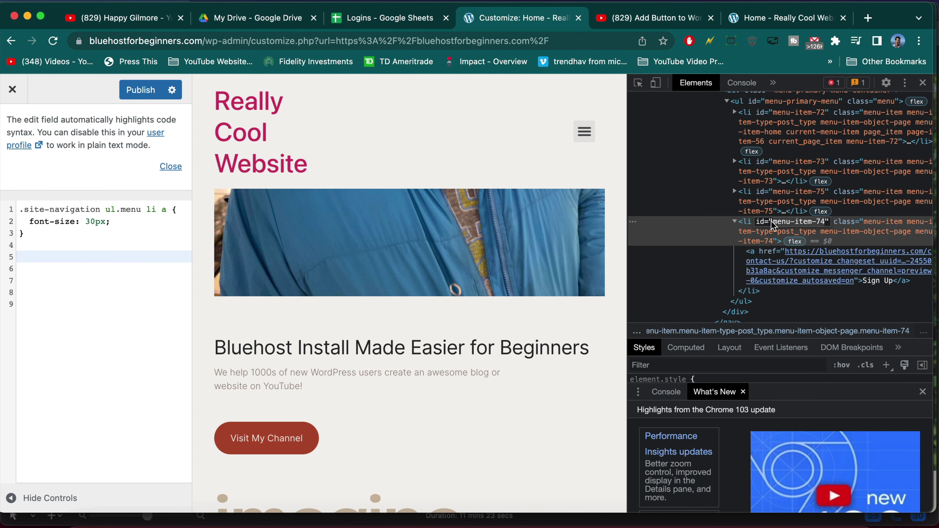
# Step: Start an empty #menu-item-74 { rule below the first rule, then close DevTools
pyautogui.click(42, 236)
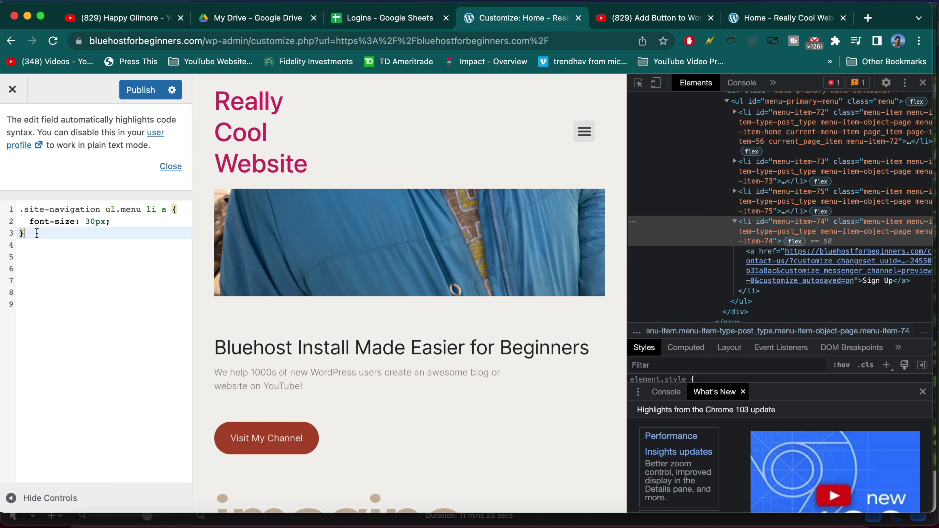
pyautogui.press('Return')
pyautogui.press('Return')
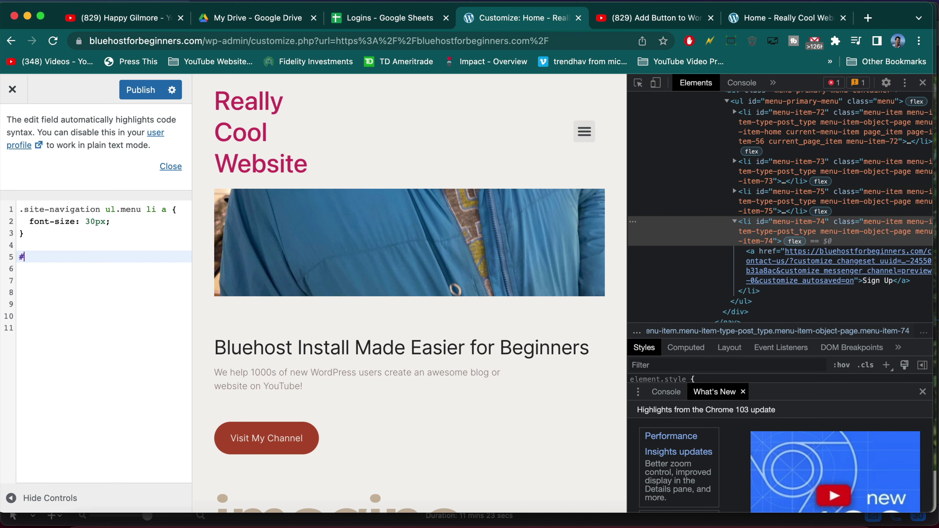
pyautogui.write('#menu-t')
pyautogui.press('BackSpace')
pyautogui.write('item-74 {')
pyautogui.press('Return')
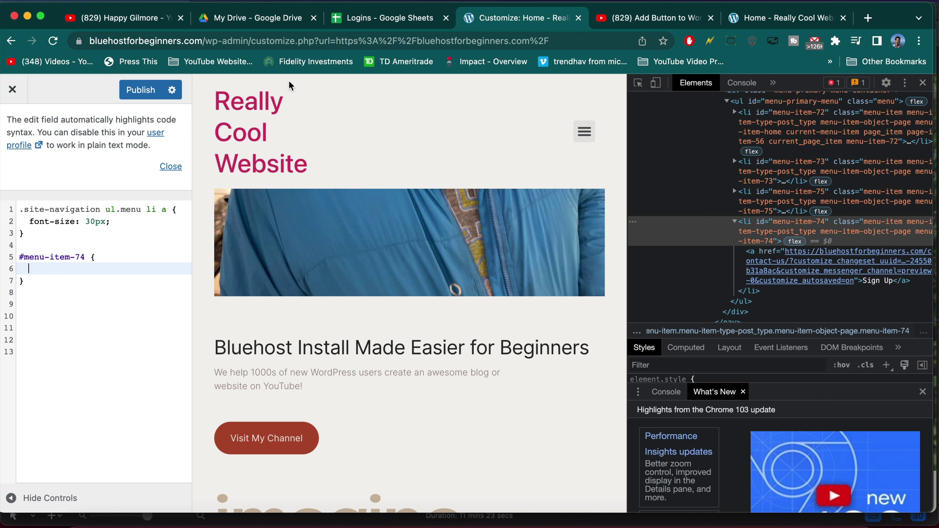
pyautogui.click(923, 83)
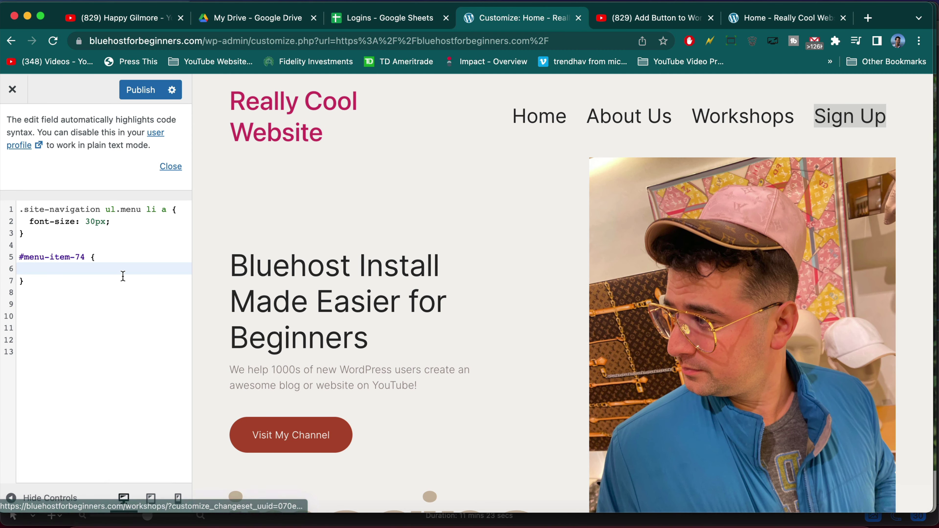
# Step: Add border: 1px solid red; inside the #menu-item-74 rule
pyautogui.write('border:')
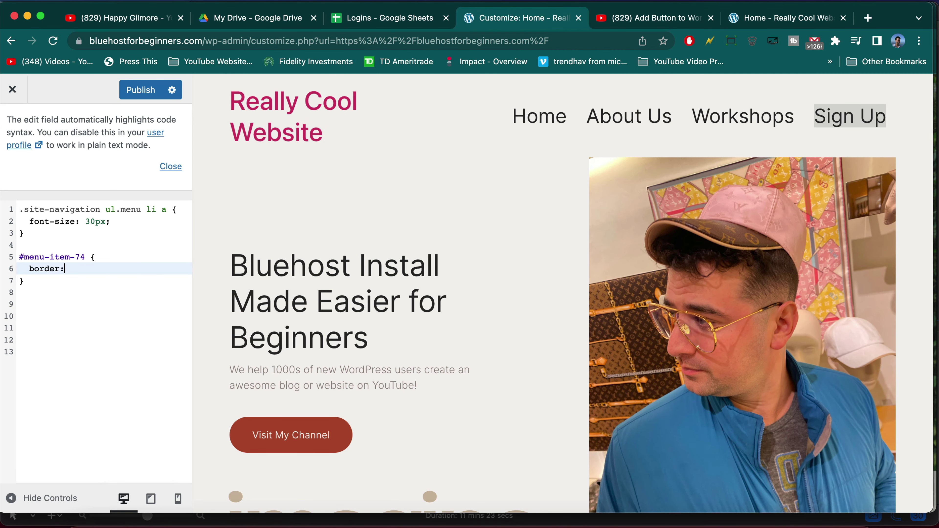
pyautogui.write(' 1px solid red;')
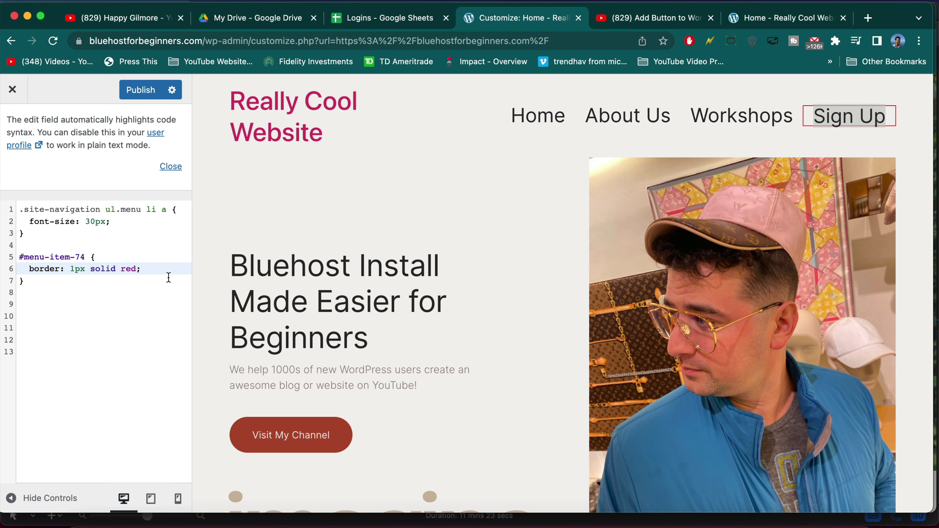
pyautogui.press('Return')
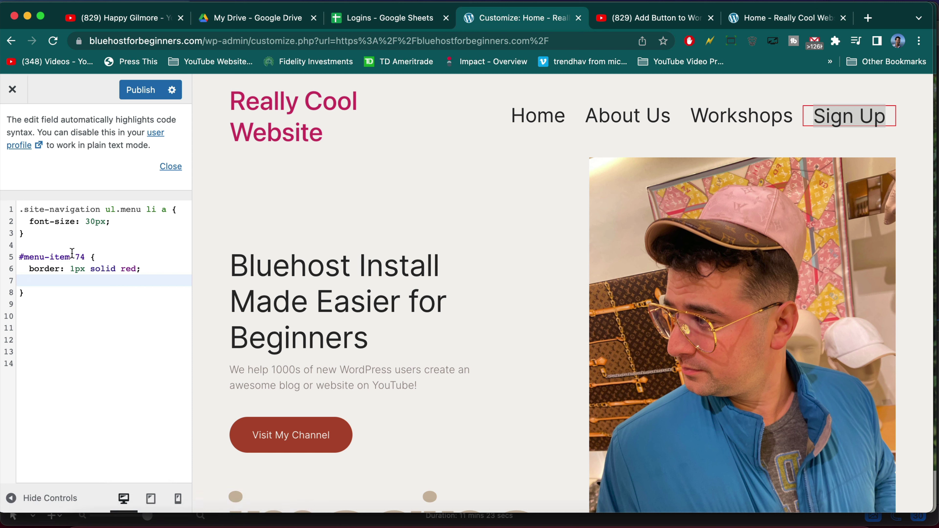
# Step: Add a padding declaration and border-radius: 50px to the Sign Up rule
pyautogui.write('padding: 1px;')
pyautogui.press('BackSpace')
pyautogui.press('BackSpace')
pyautogui.write('0x;')
pyautogui.press('Return')
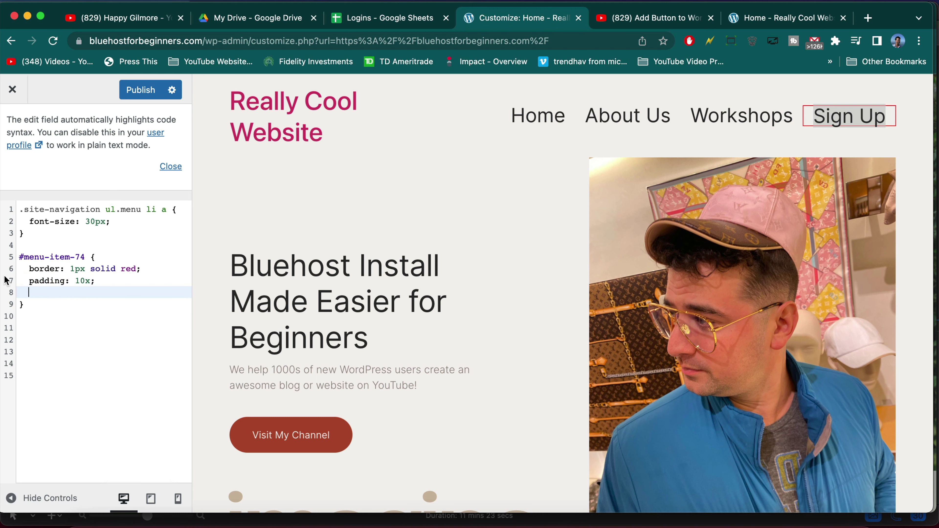
pyautogui.write('border-ra')
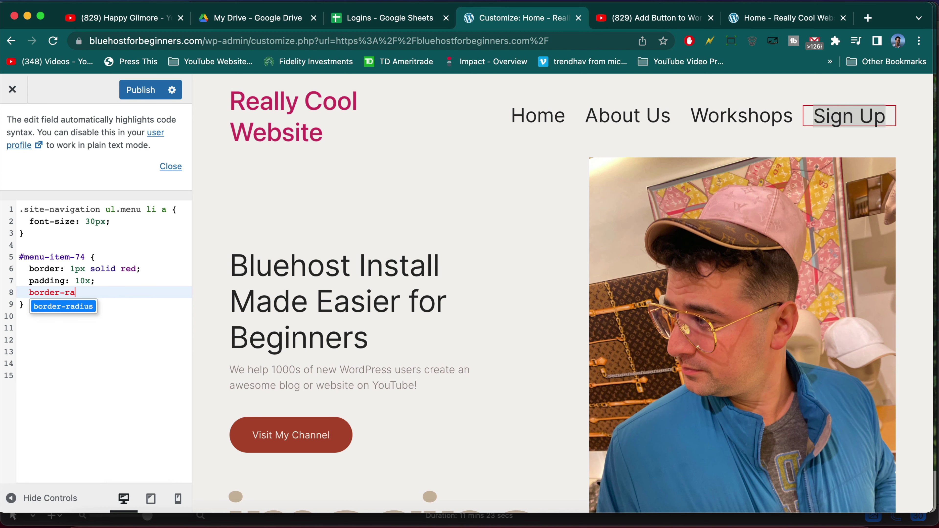
pyautogui.write('dius: 50px;')
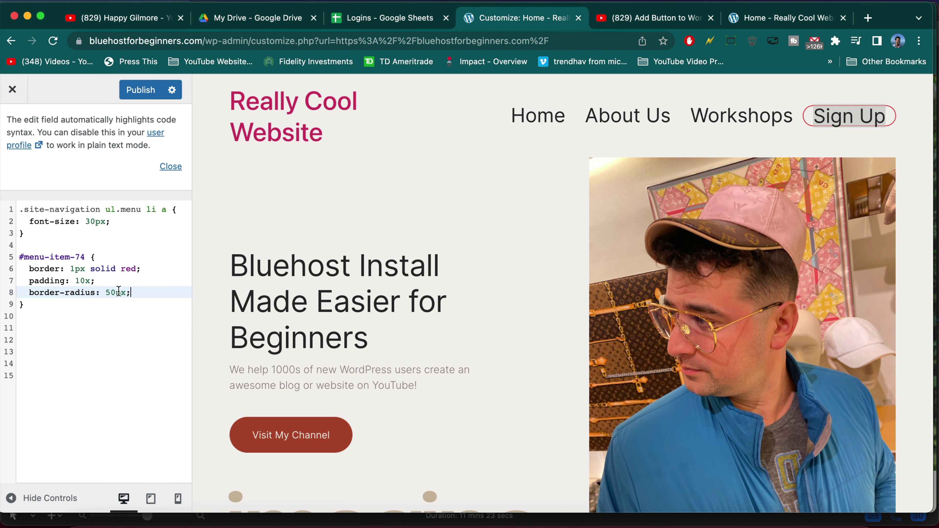
# Step: Change the Sign Up border to 5px solid orange
pyautogui.click(97, 285)
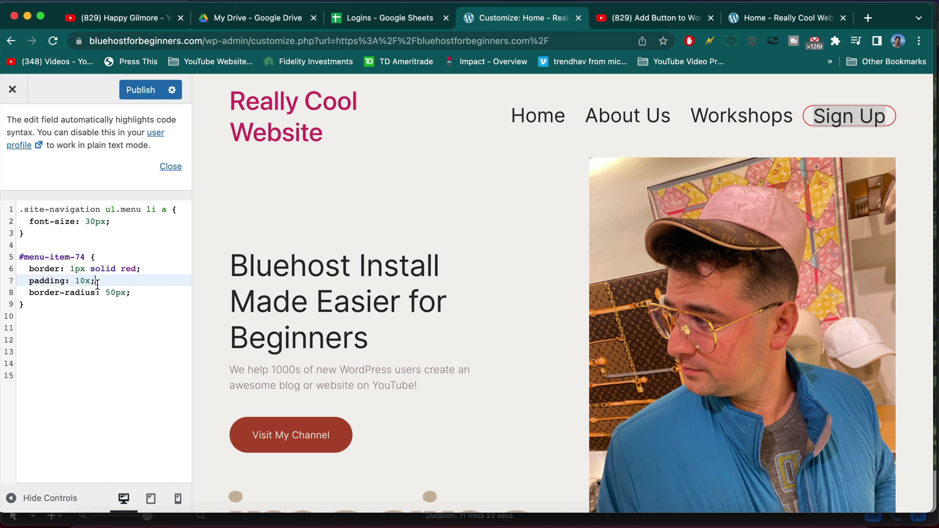
pyautogui.click(70, 269)
pyautogui.press('Delete')
pyautogui.write('5')
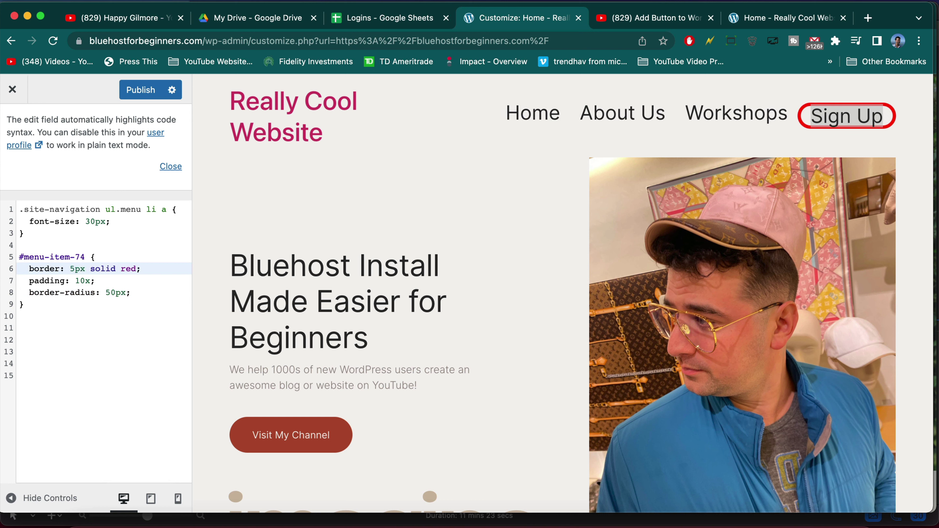
pyautogui.doubleClick(125, 269)
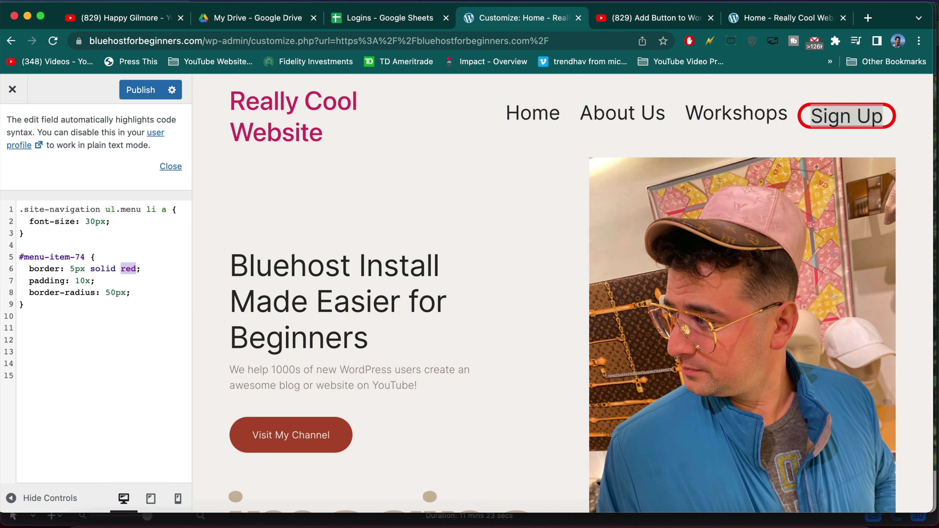
pyautogui.write('orange')
# Step: Edit the Sign Up padding value
pyautogui.click(84, 284)
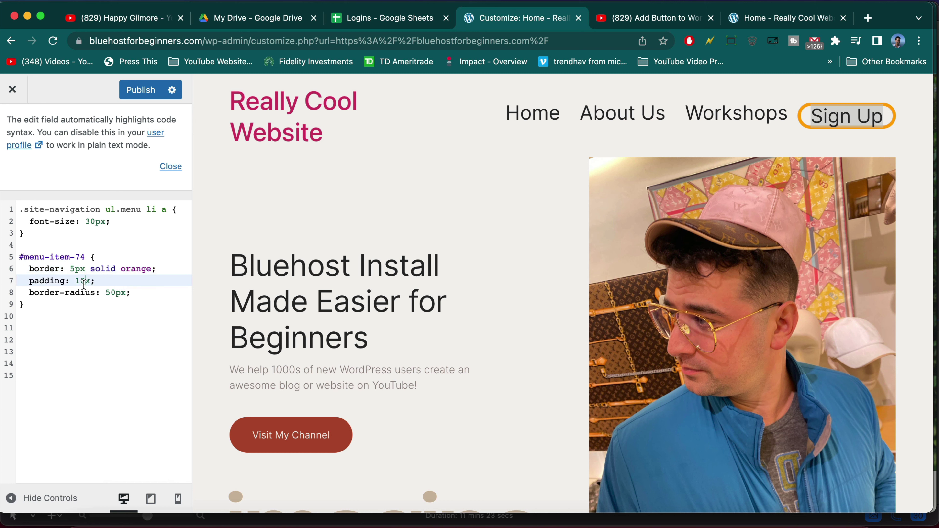
pyautogui.press('BackSpace')
pyautogui.press('BackSpace')
pyautogui.write('50')
pyautogui.click(91, 293)
pyautogui.click(91, 312)
pyautogui.click(121, 270)
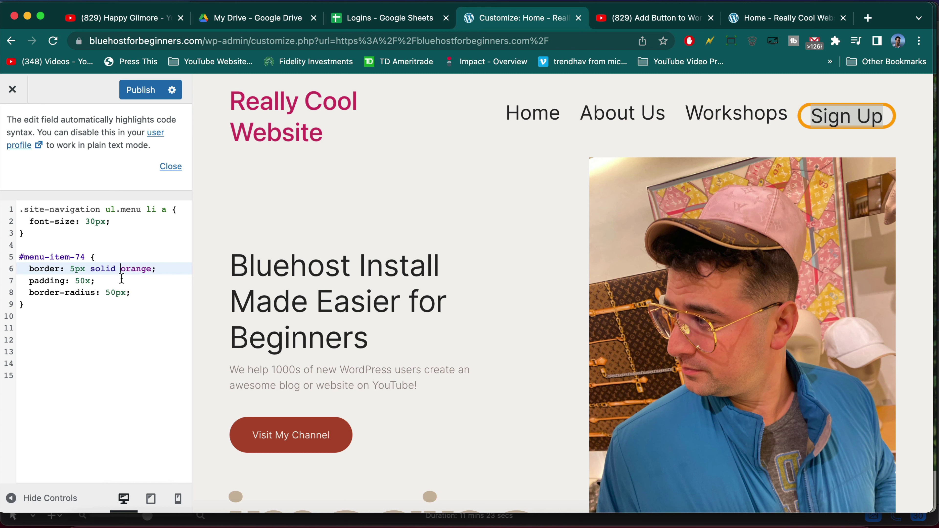
pyautogui.click(121, 283)
# Step: Correct the Sign Up padding to 10px
pyautogui.scroll(-1, 39, 286)
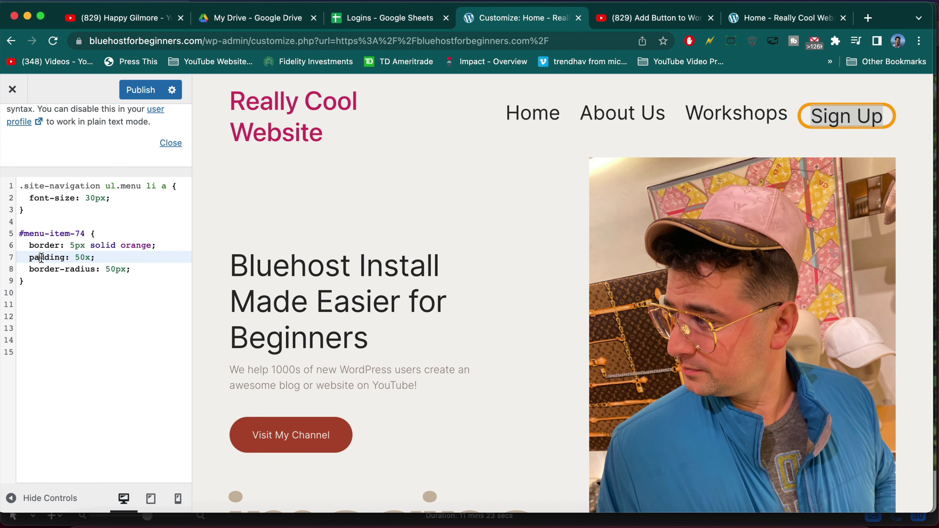
pyautogui.click(86, 258)
pyautogui.write('p')
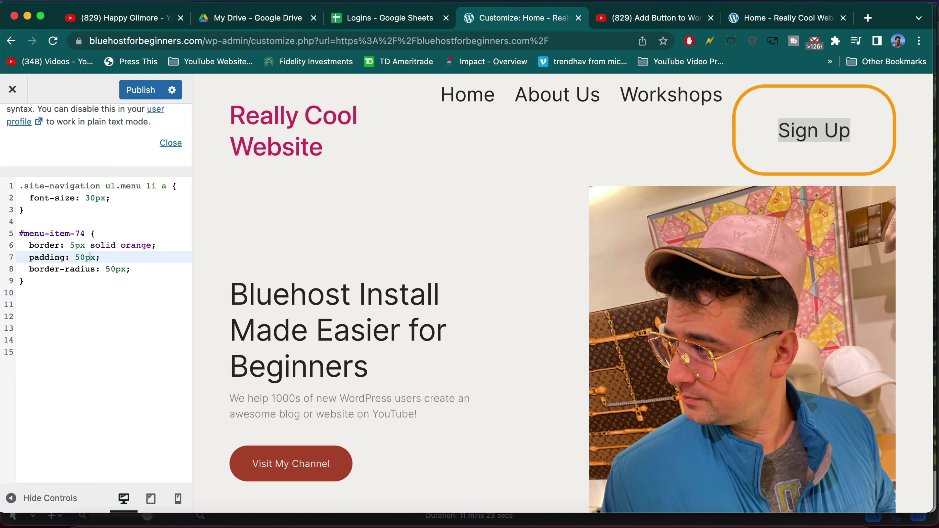
pyautogui.press('BackSpace')
pyautogui.write('2')
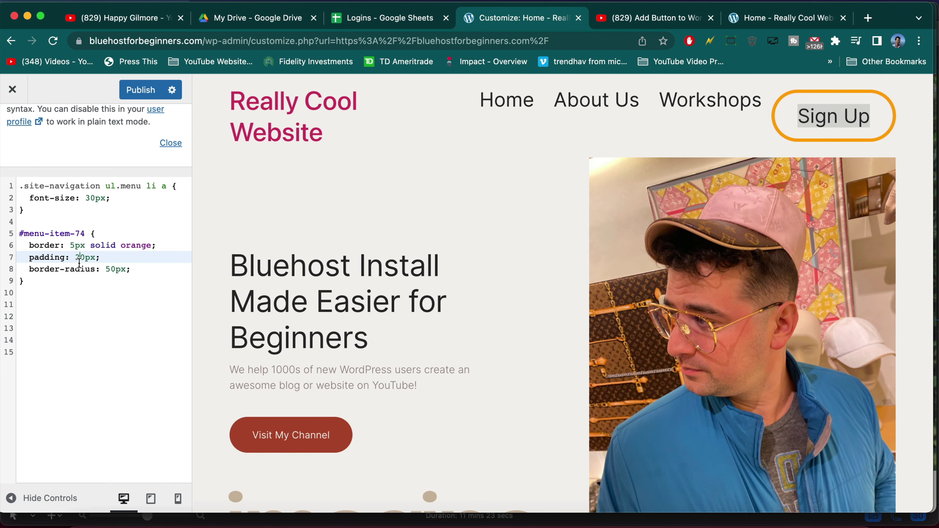
pyautogui.press('BackSpace')
pyautogui.write('1')
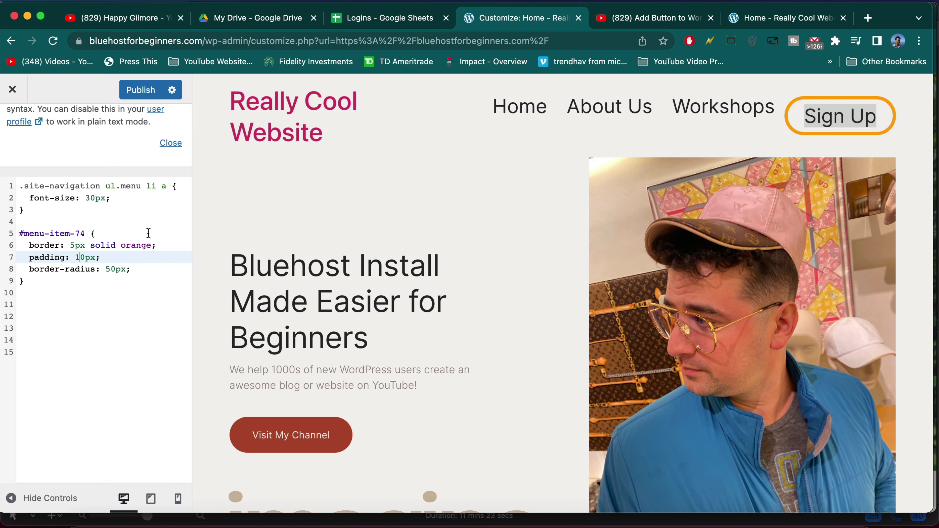
# Step: Reduce the menu font size from 30px to 20px and publish the CSS
pyautogui.scroll(3, 129, 255)
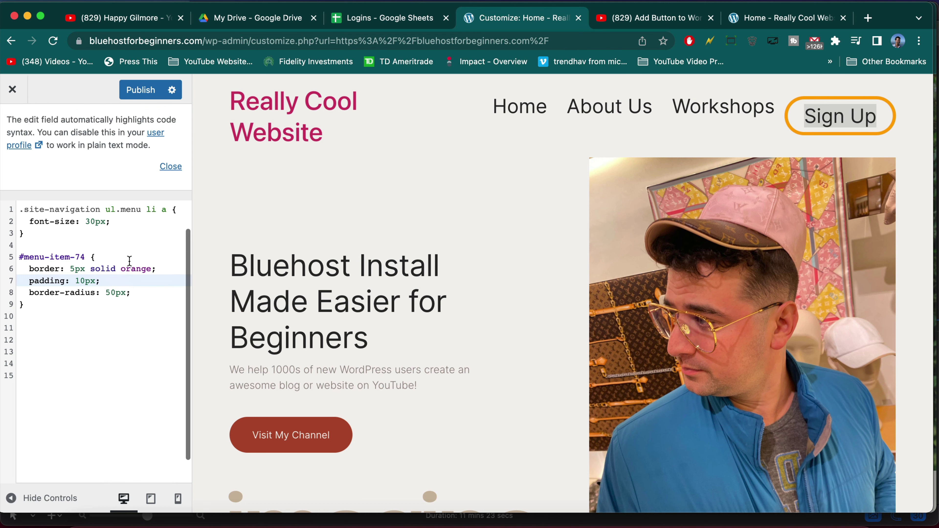
pyautogui.click(88, 264)
pyautogui.press('BackSpace')
pyautogui.write('2')
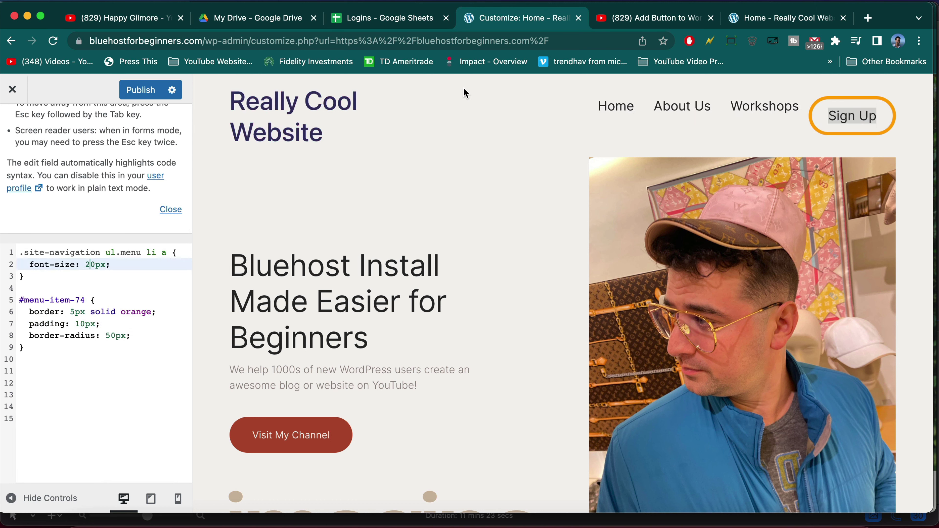
pyautogui.click(149, 90)
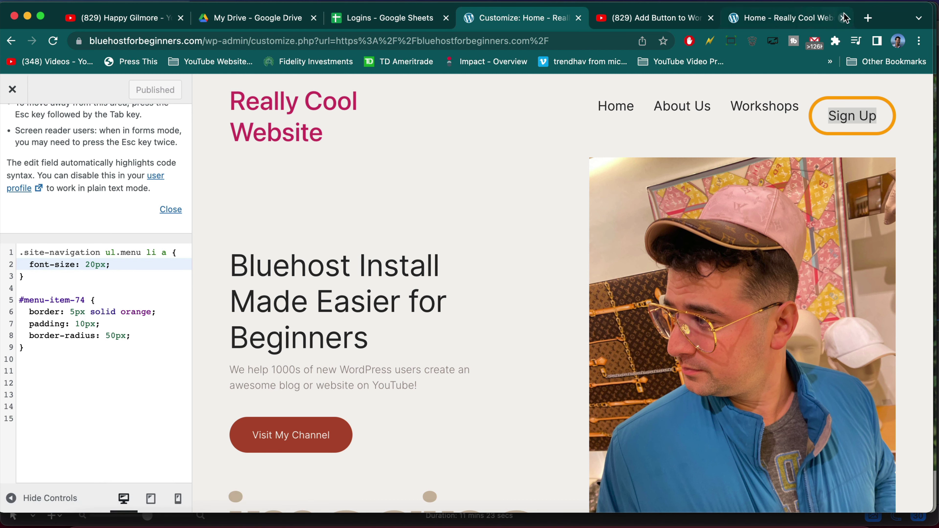
# Step: Reload the live site with DevTools closed to check the orange Sign Up button
pyautogui.click(813, 22)
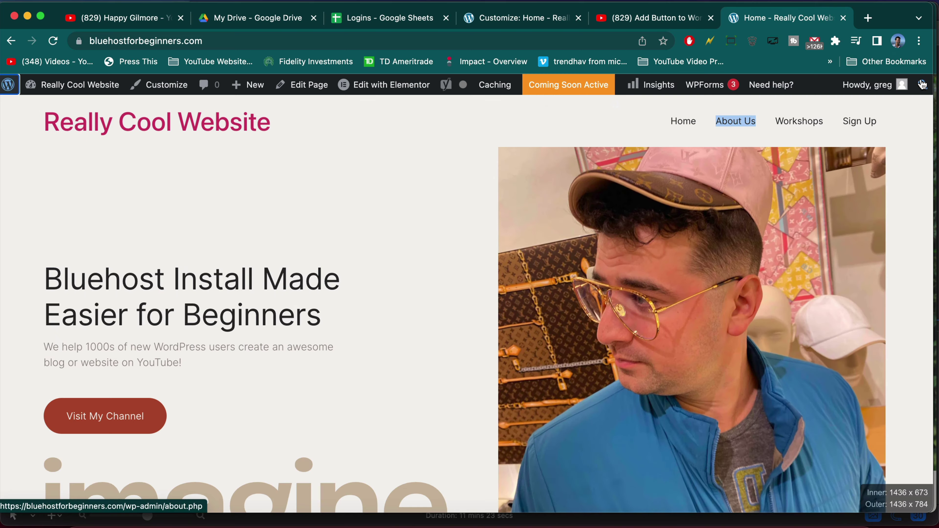
pyautogui.click(922, 82)
pyautogui.press('super+r')
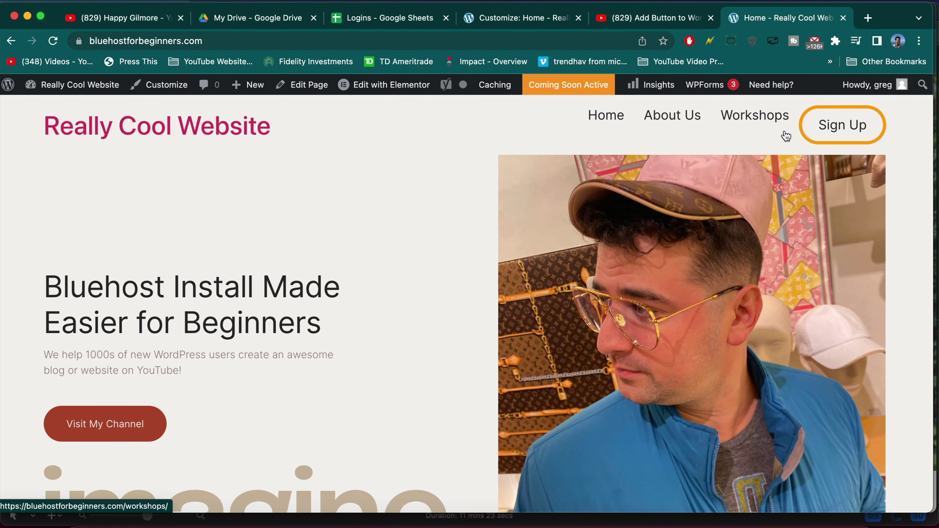
# Step: Begin a '#menu-ite' rule in Additional CSS, then return to the live site
pyautogui.hotkey('ctrl', 'shift', 'Tab')
pyautogui.hotkey('ctrl', 'shift', 'Tab')
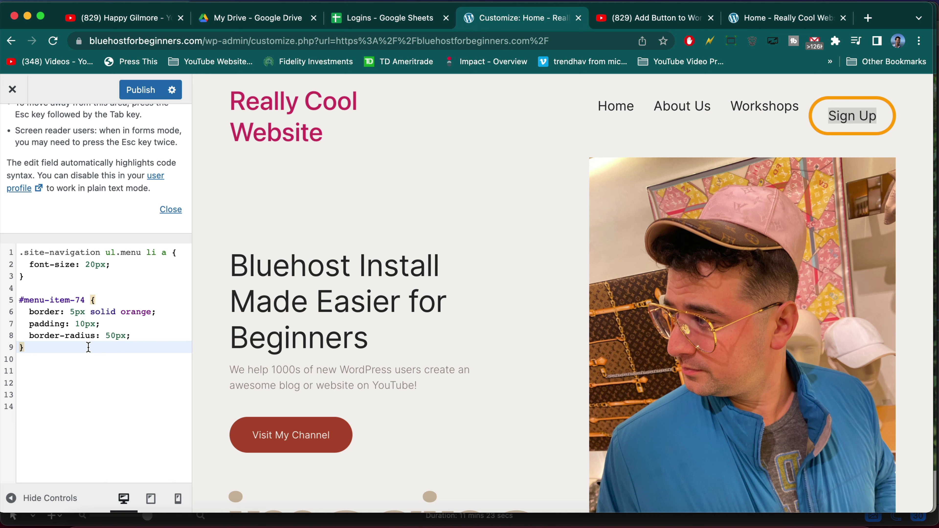
pyautogui.press('Return')
pyautogui.press('Return')
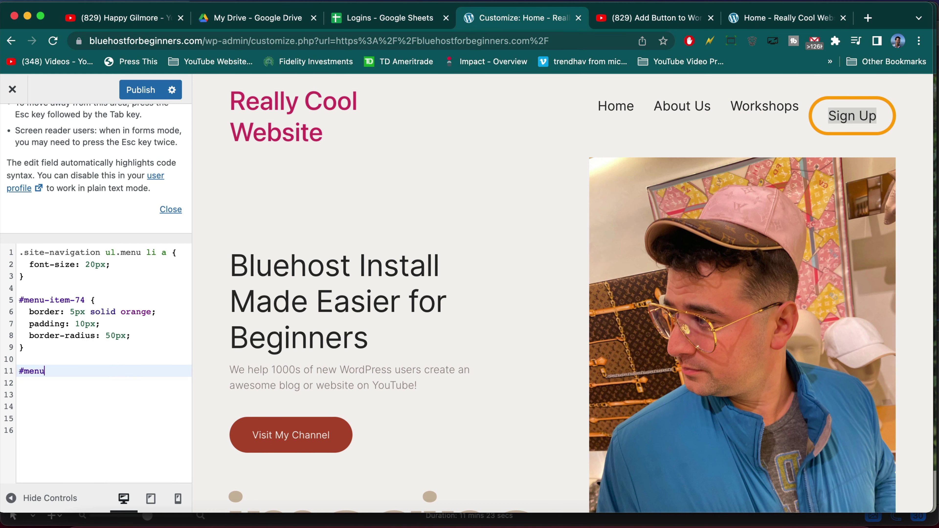
pyautogui.write('#menu-item-')
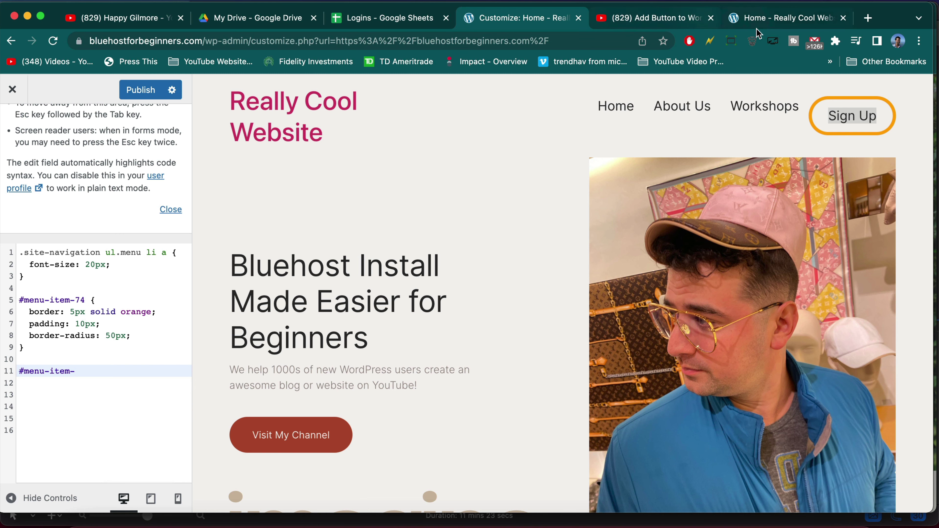
pyautogui.click(761, 22)
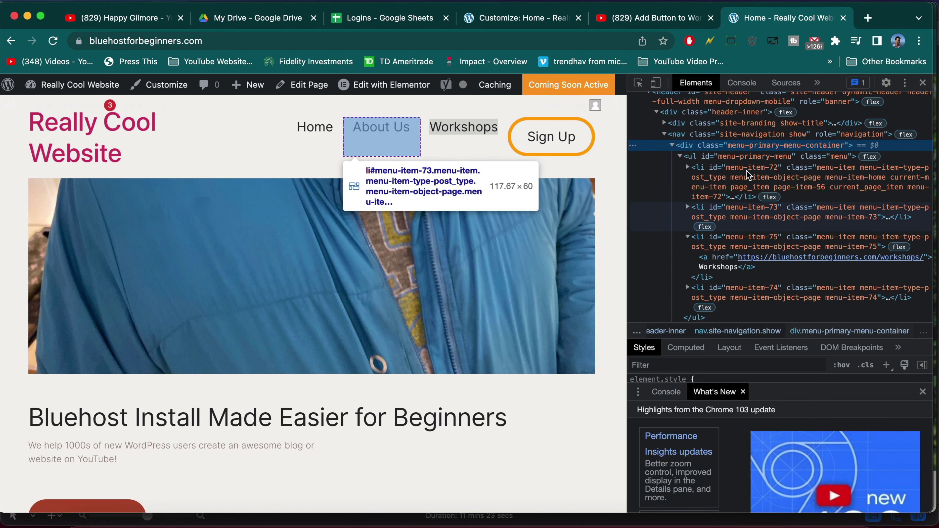
# Step: Extend the selector to #menu-item-72, #menu-item-73, #menu-item-75
pyautogui.click(502, 18)
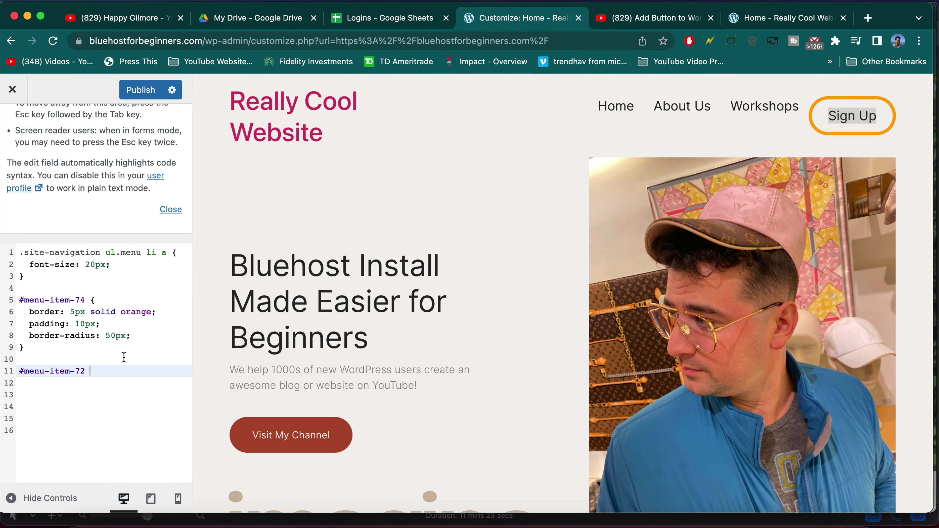
pyautogui.moveTo(100, 368); pyautogui.dragTo(13, 373)
pyautogui.write('#menu-item-72 #menu-item-73 #menu-item-75')
pyautogui.write('{')
pyautogui.press('Return')
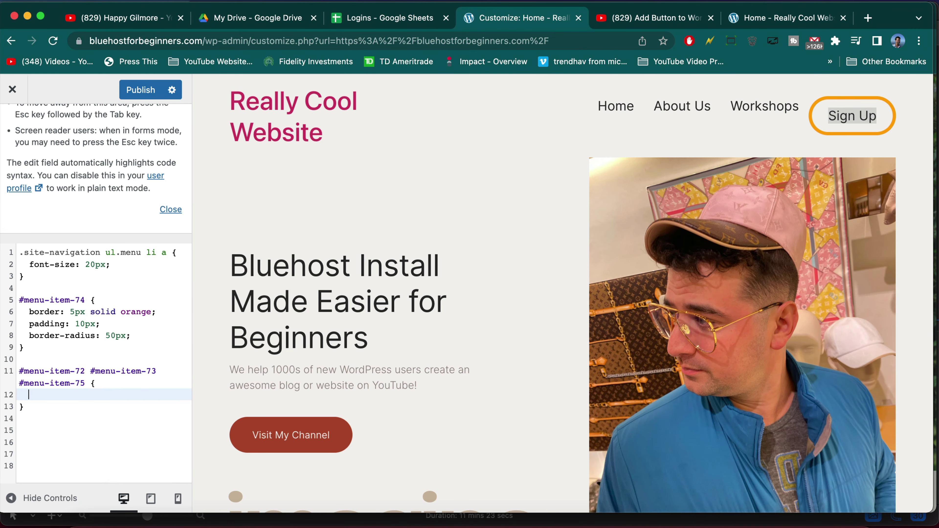
# Step: Give that rule margin-top: 14px and publish
pyautogui.write('margin0')
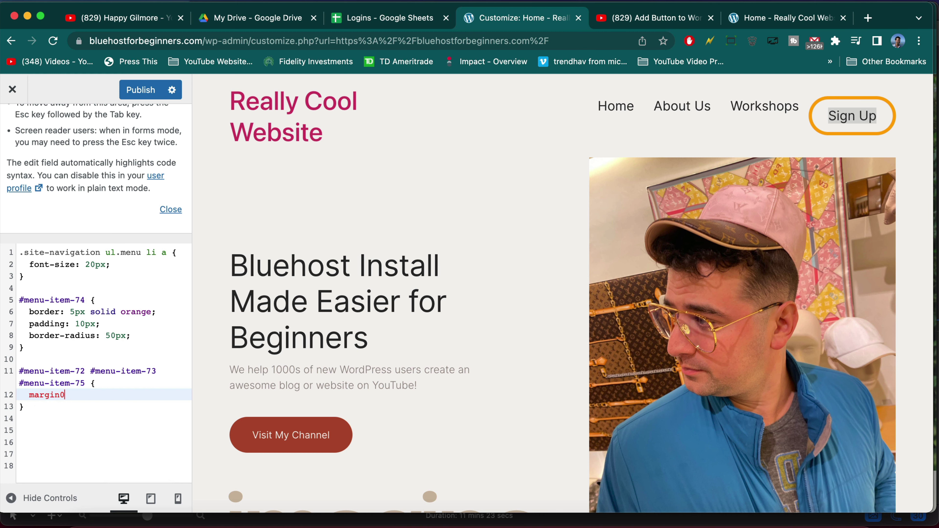
pyautogui.press('BackSpace')
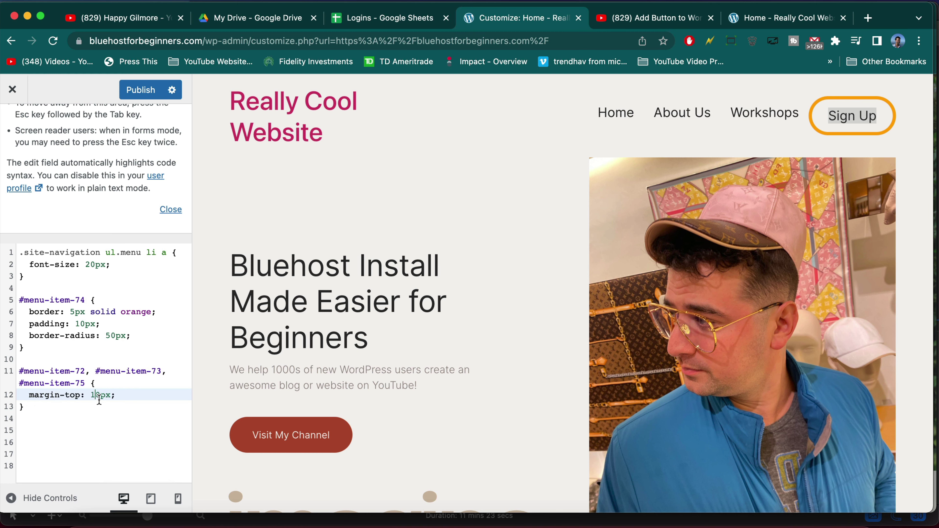
pyautogui.click(99, 394)
pyautogui.press('BackSpace')
pyautogui.write('4')
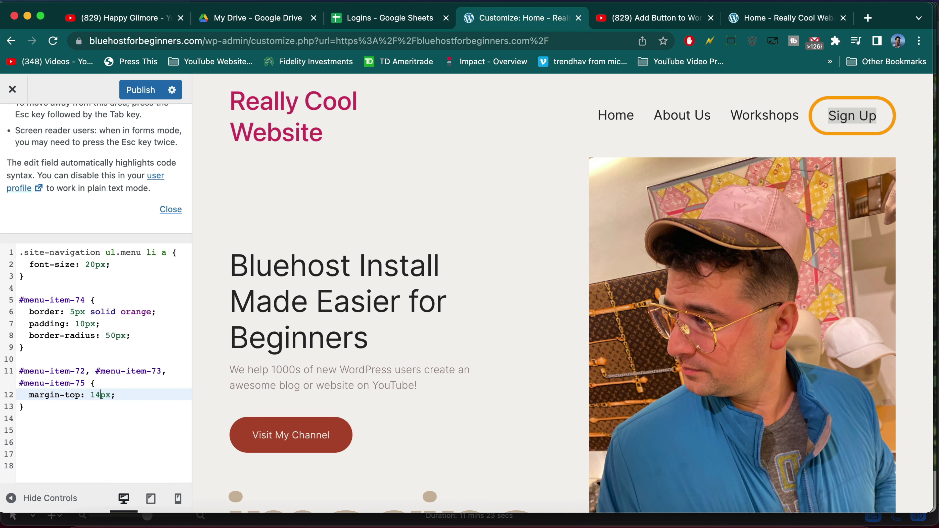
pyautogui.click(21, 347)
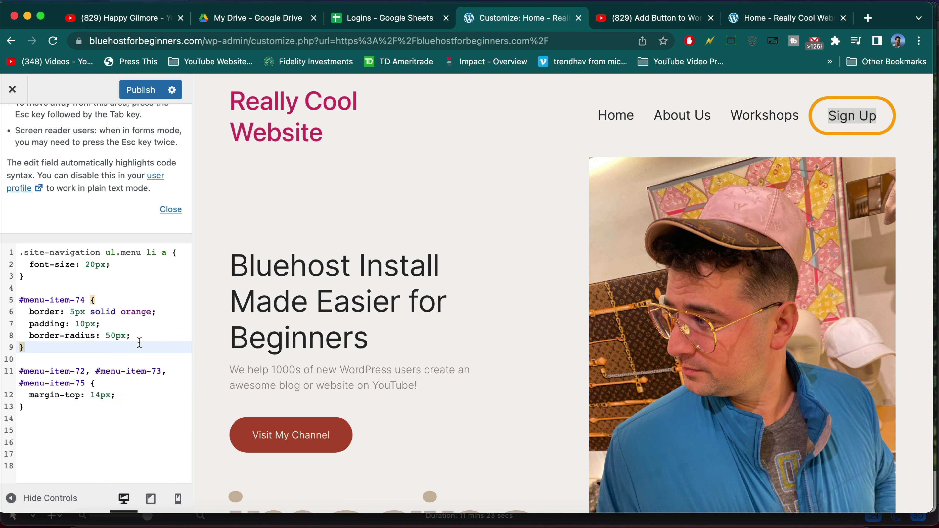
pyautogui.click(140, 91)
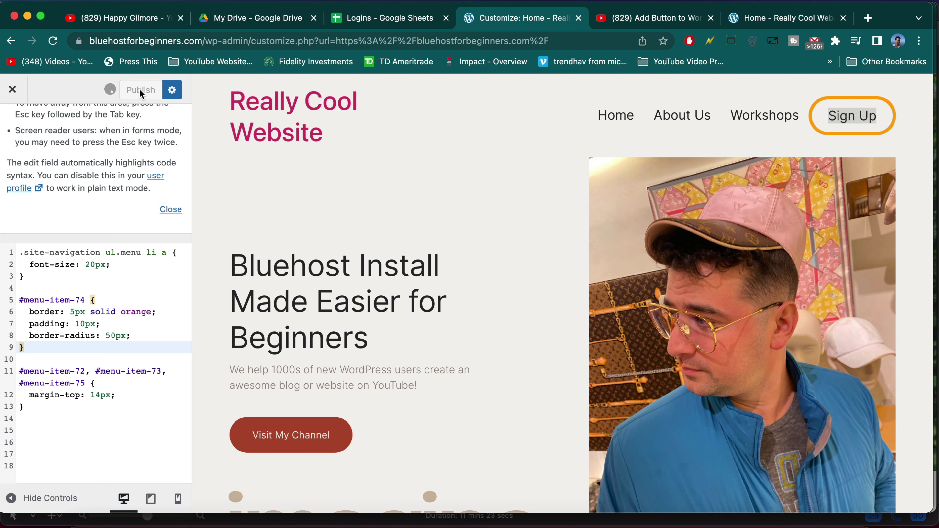
# Step: Add font-family: Georgia; to the #menu-item-74 rule
pyautogui.scroll(1, 103, 316)
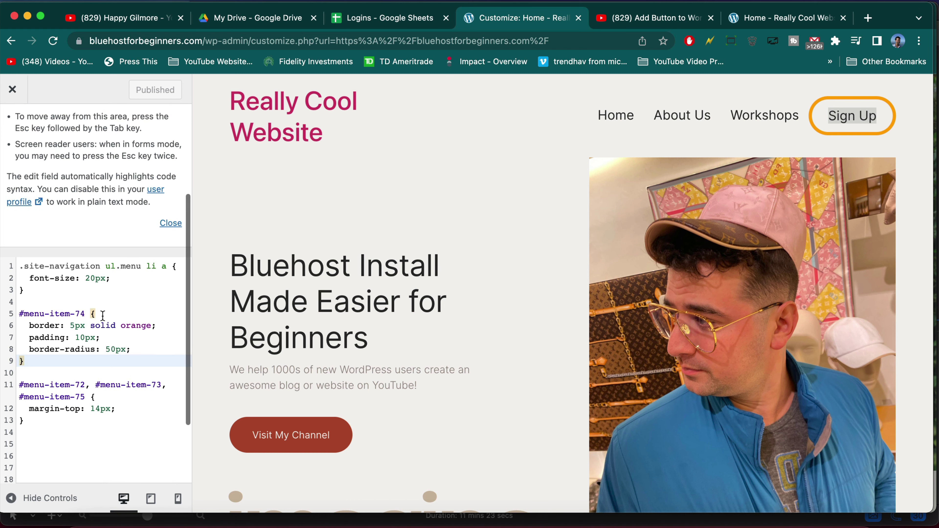
pyautogui.scroll(-5, 103, 315)
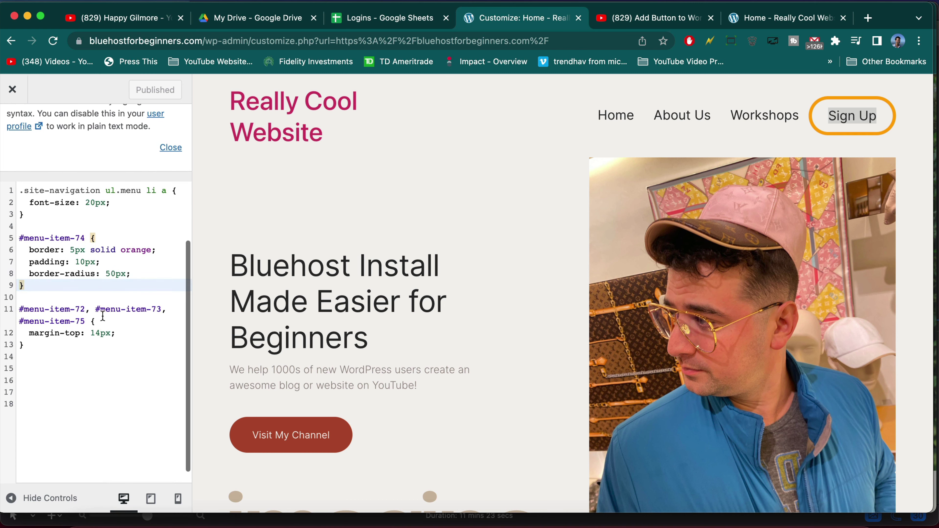
pyautogui.scroll(1, 103, 316)
pyautogui.click(135, 288)
pyautogui.press('Return')
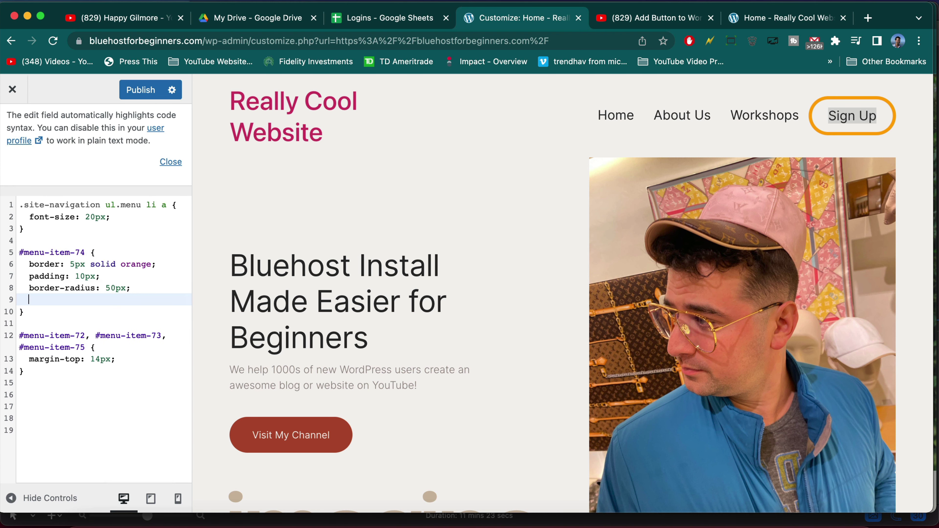
pyautogui.write('font-family:')
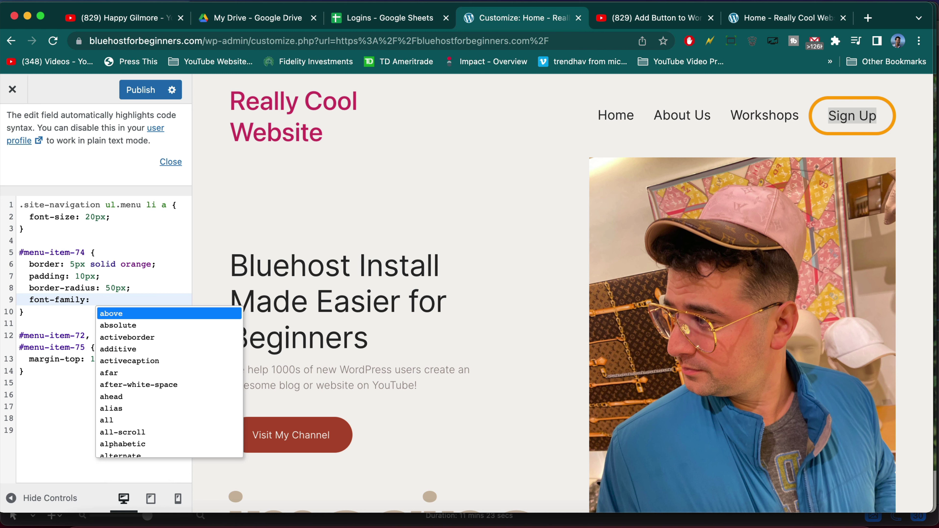
pyautogui.write(' Georgial')
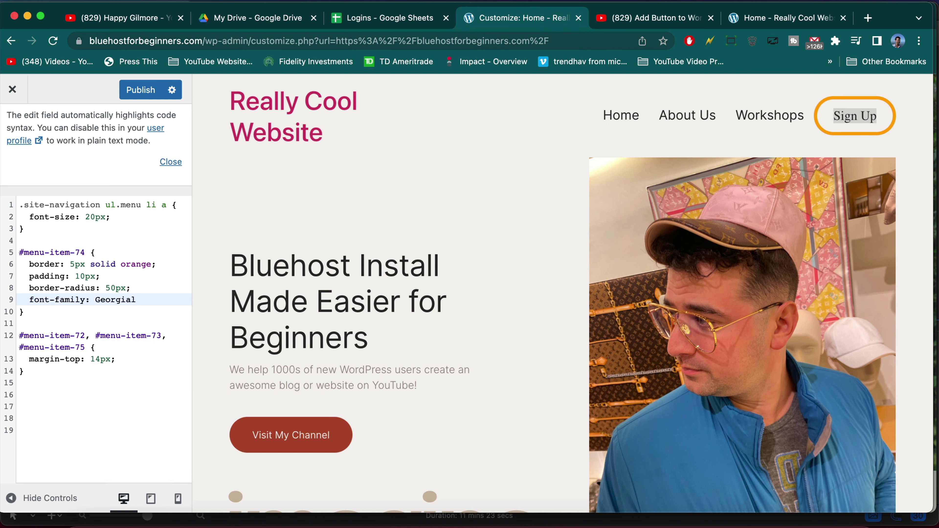
pyautogui.click(89, 273)
pyautogui.click(138, 300)
pyautogui.press('BackSpace')
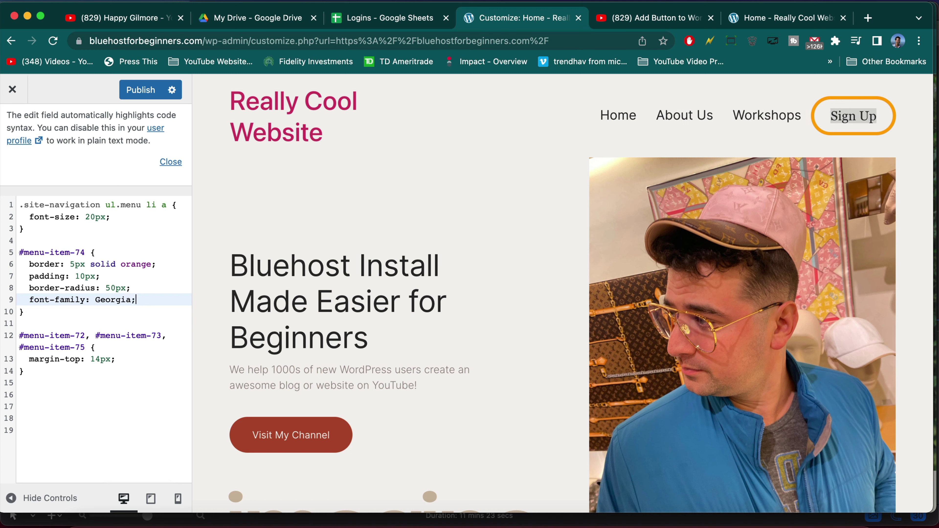
pyautogui.write(';')
# Step: Add font-weight: bold; below the Georgia line
pyautogui.press('Return')
pyautogui.write('font-weig')
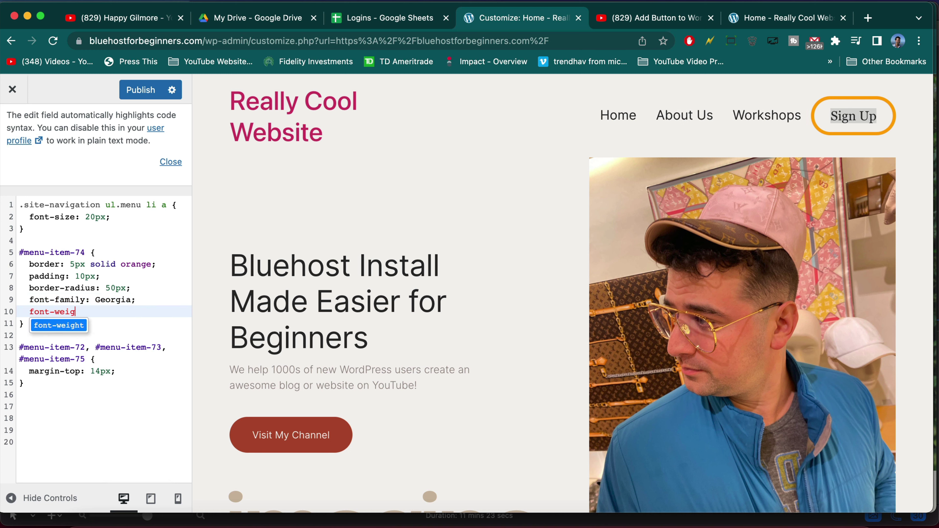
pyautogui.write('ht: bold;')
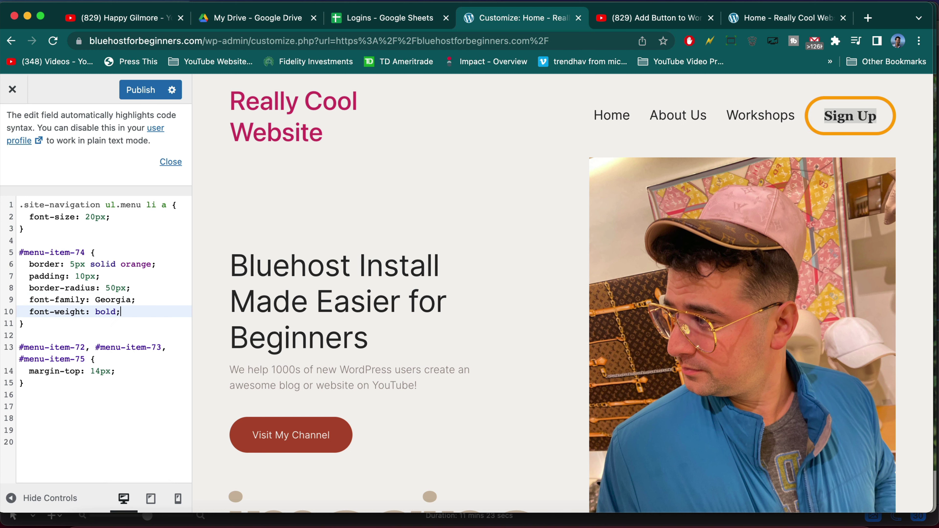
pyautogui.click(103, 359)
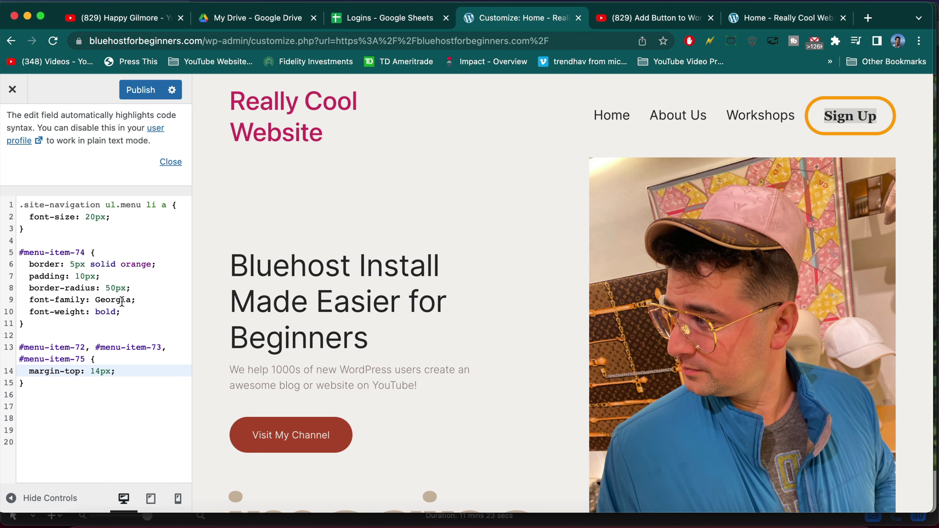
pyautogui.click(122, 312)
# Step: Start a font-size line in the Sign Up rule, then delete it
pyautogui.press('Return')
pyautogui.write('foin')
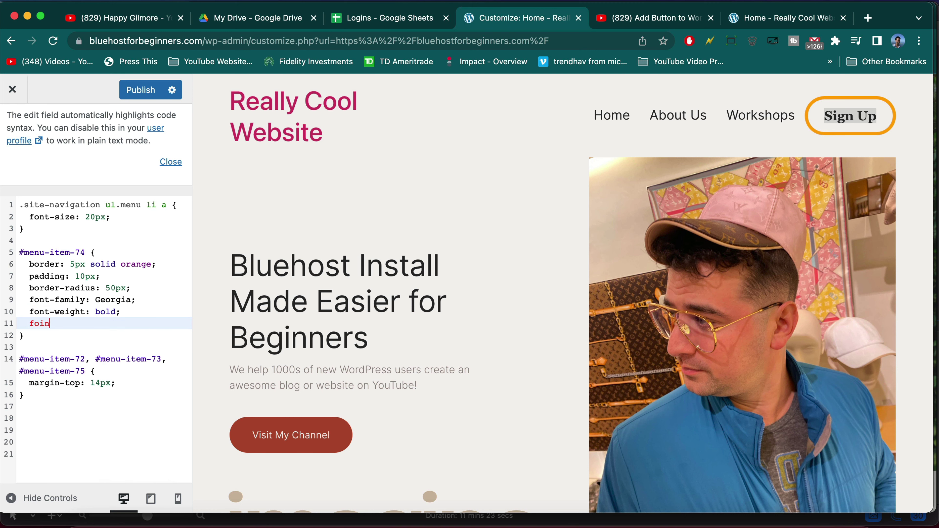
pyautogui.write('t')
pyautogui.press('BackSpace')
pyautogui.press('BackSpace')
pyautogui.press('BackSpace')
pyautogui.write('nt-size')
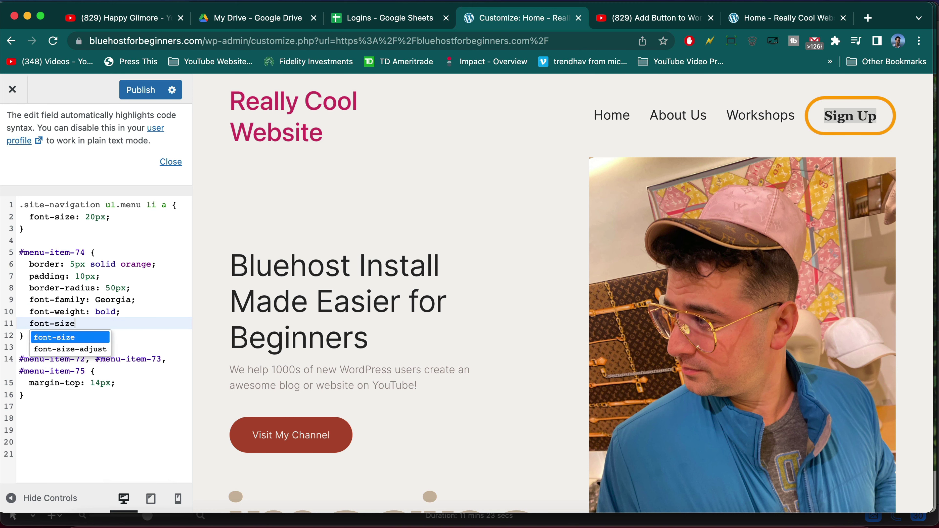
pyautogui.press('super+BackSpace')
pyautogui.press('BackSpace')
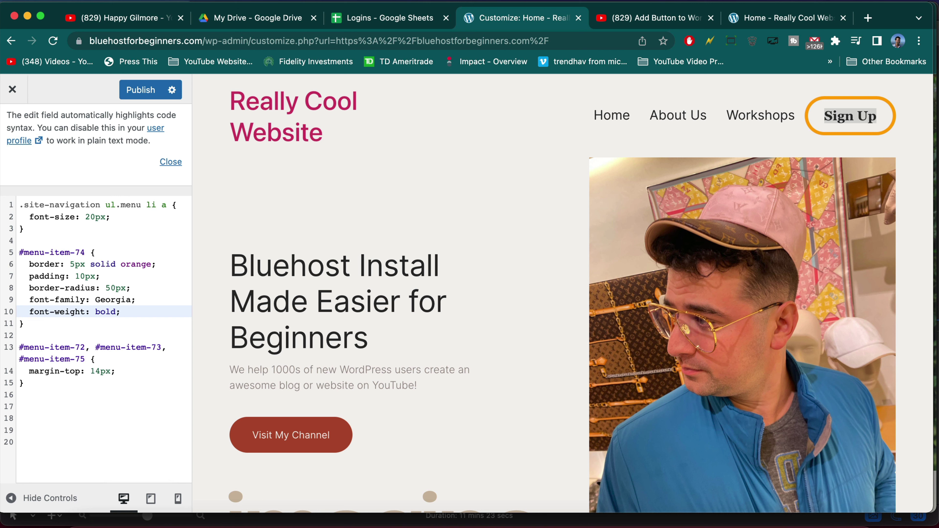
# Step: Review the 20px menu font-size rule and the Sign Up rule lines
pyautogui.click(98, 242)
pyautogui.click(127, 214)
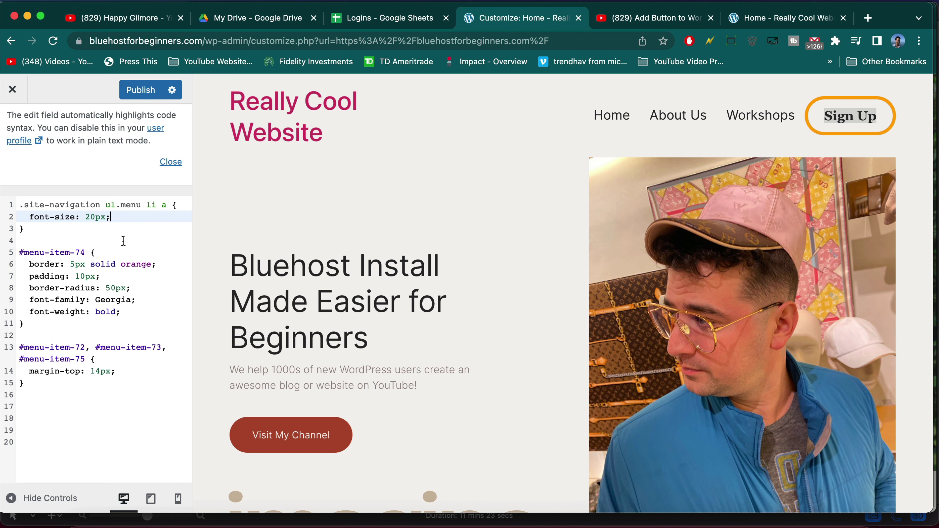
pyautogui.click(114, 266)
pyautogui.click(117, 274)
pyautogui.click(138, 285)
pyautogui.click(140, 312)
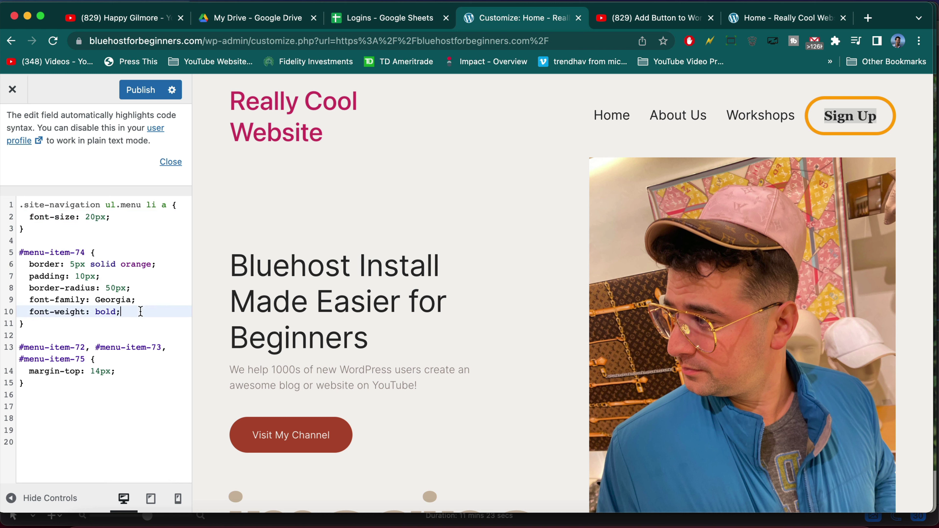
# Step: Change the Sign Up border to 3px dotted orange
pyautogui.click(73, 264)
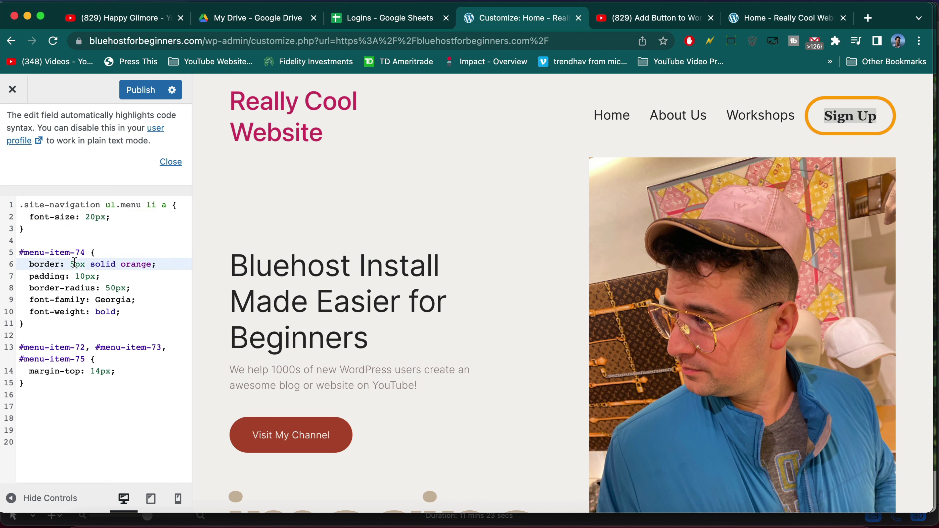
pyautogui.press('BackSpace')
pyautogui.write('3')
pyautogui.doubleClick(103, 264)
pyautogui.write('dot')
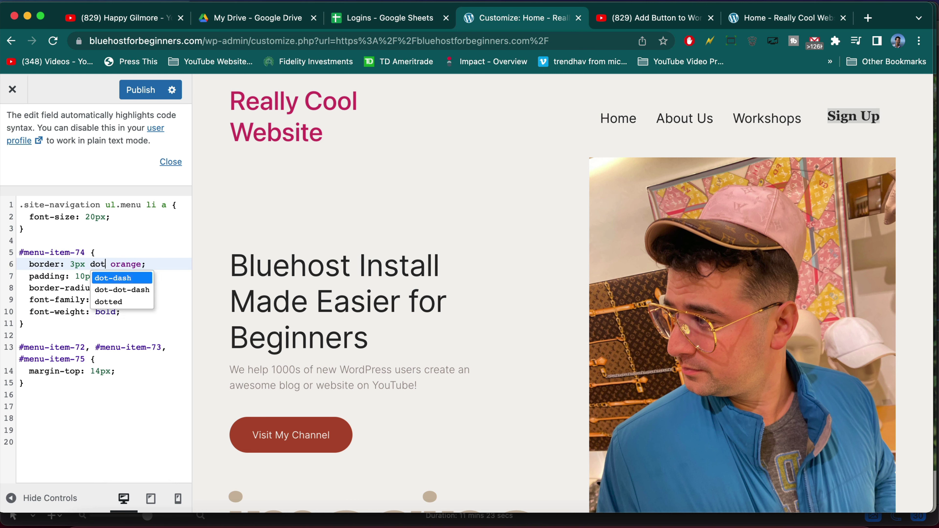
pyautogui.write('ted')
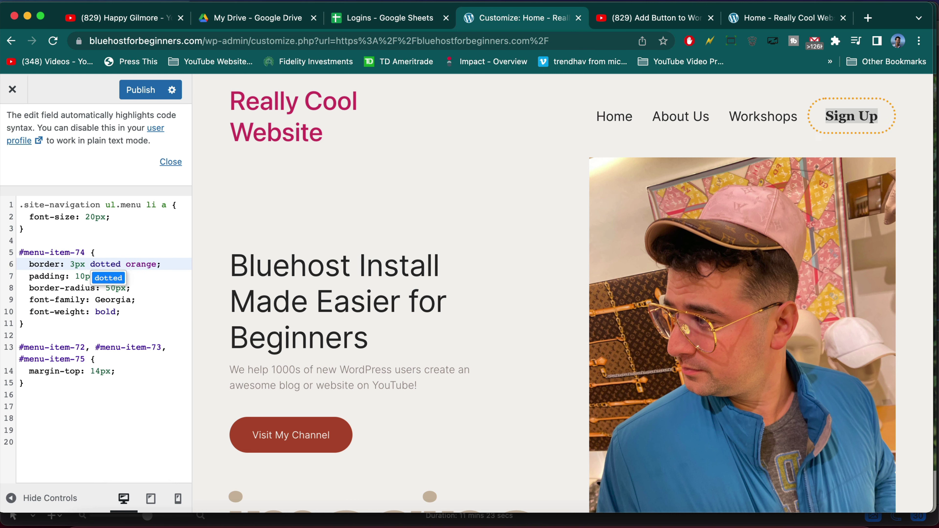
pyautogui.click(119, 304)
# Step: Recheck the Georgia, border-radius, dotted border and menu font-size lines
pyautogui.click(127, 312)
pyautogui.click(143, 303)
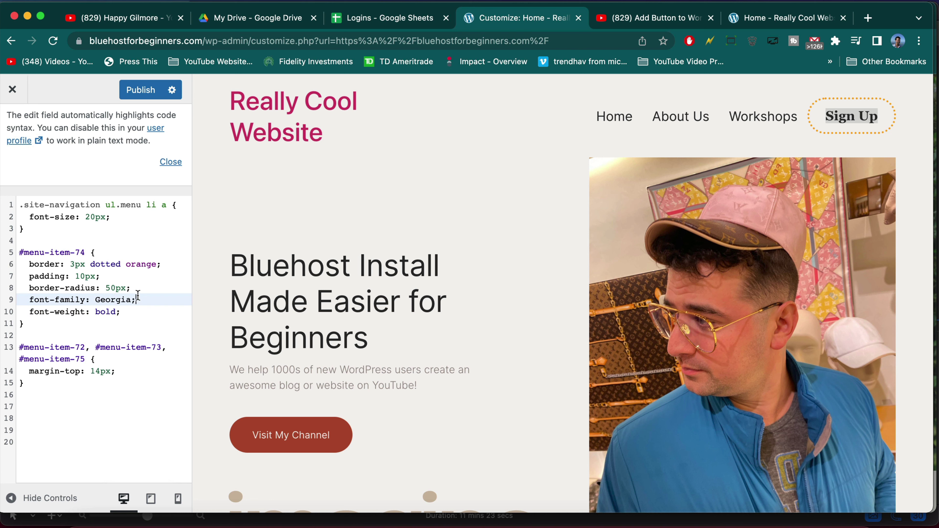
pyautogui.click(124, 285)
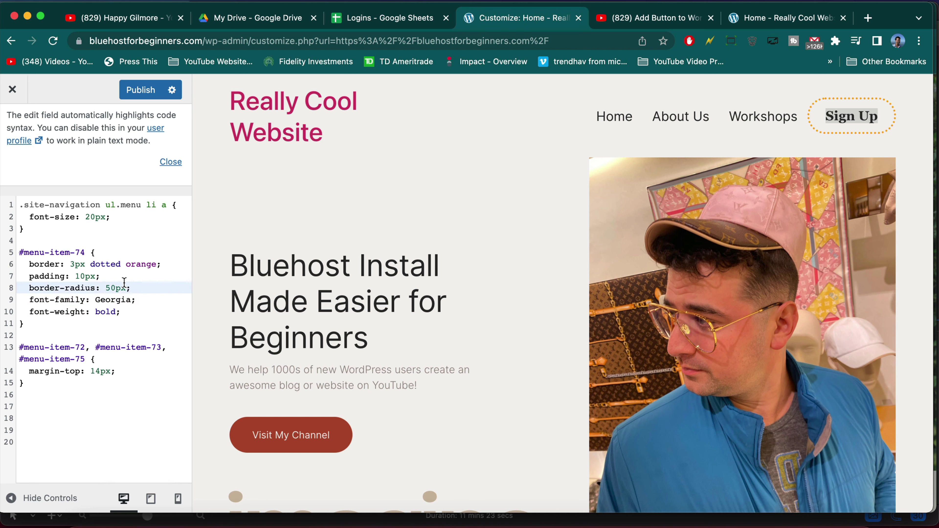
pyautogui.click(110, 279)
pyautogui.click(168, 263)
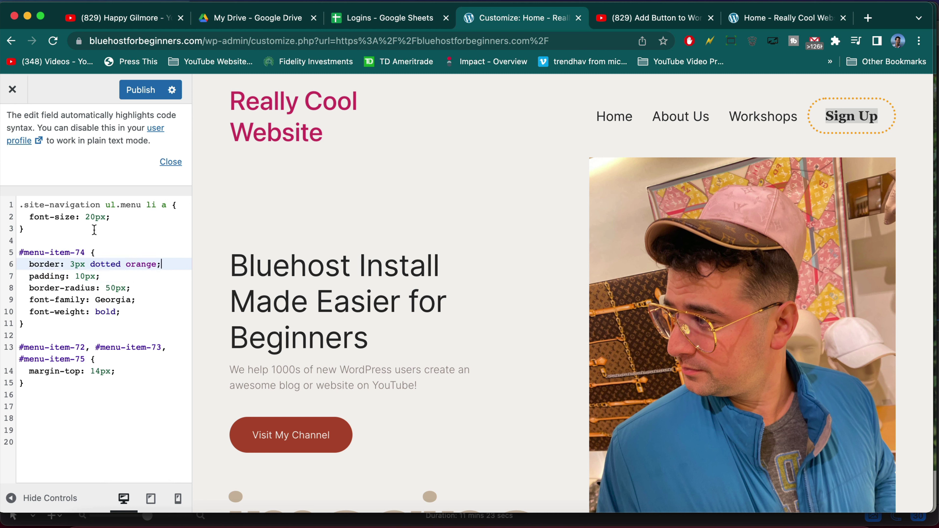
pyautogui.click(111, 218)
pyautogui.click(123, 312)
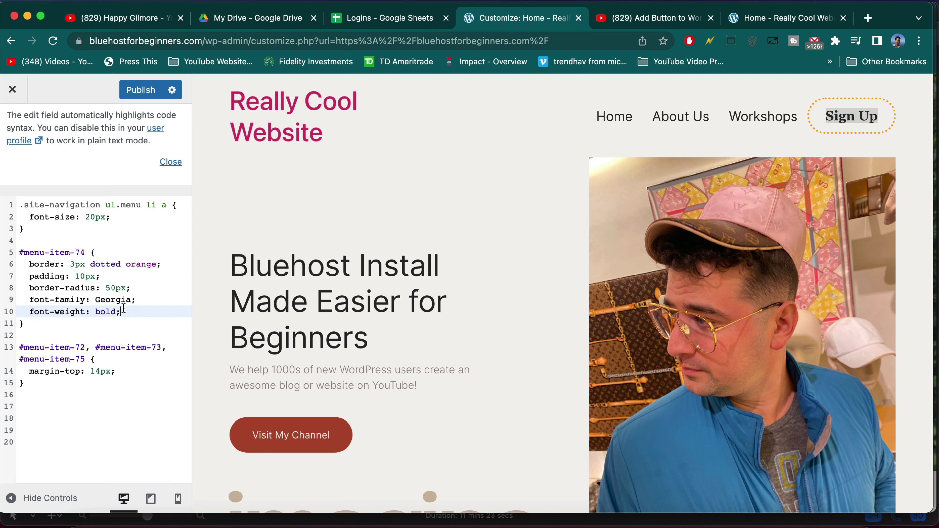